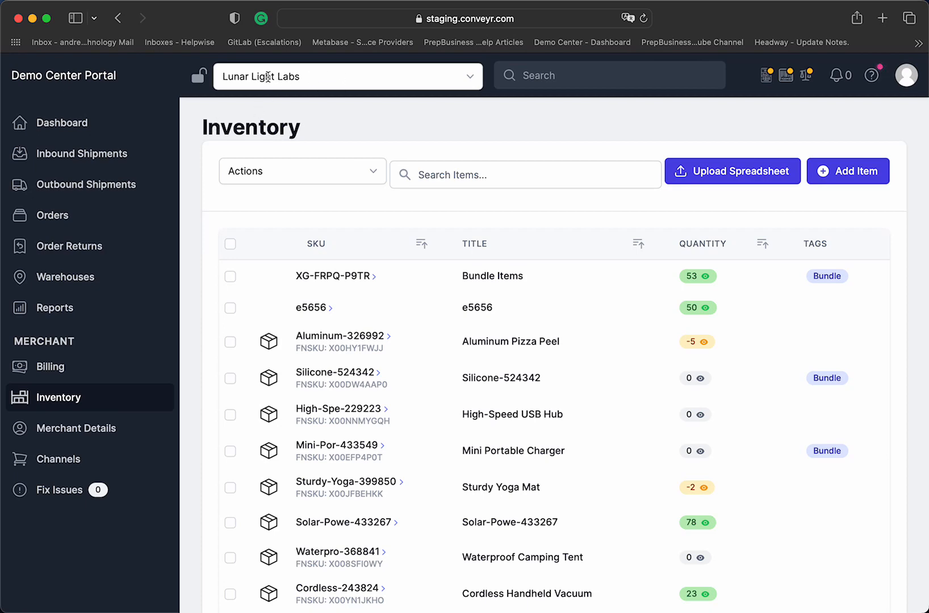
# Open the Solar-Powe-433267 item from the Lunar Light Labs inventory in a new browser tab and switch to it
pyautogui.click(99, 405)
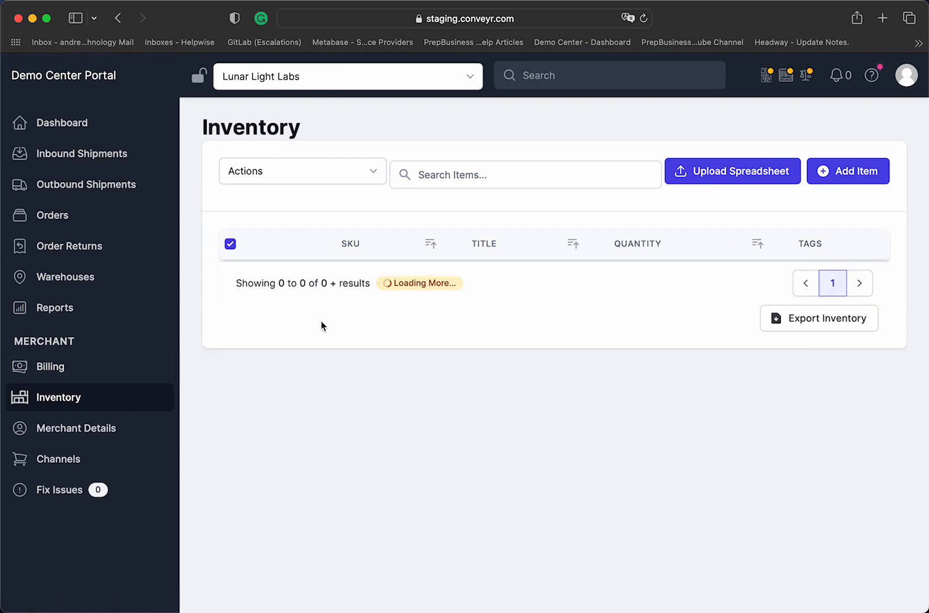
pyautogui.scroll(-3, 352, 455)
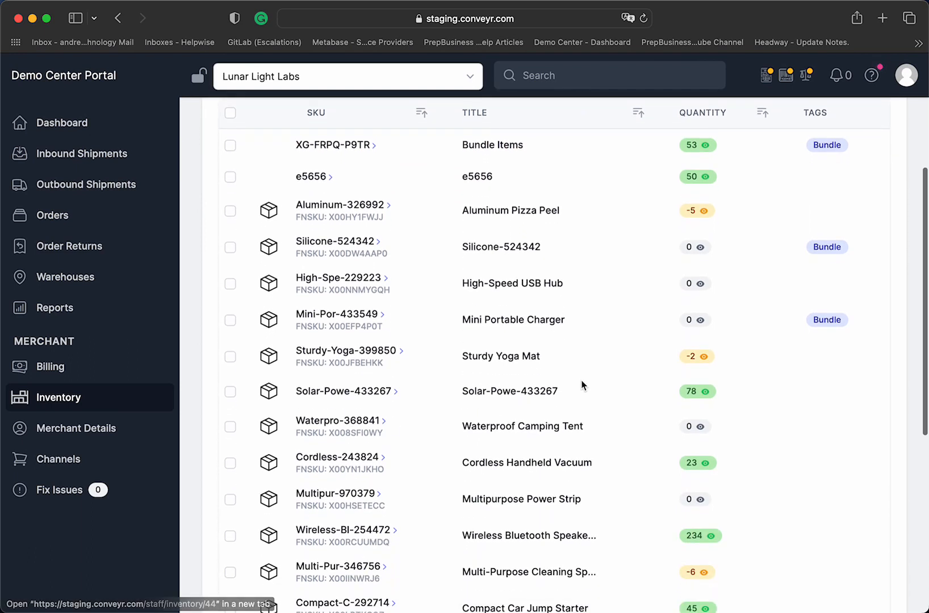
pyautogui.keyDown('super'); pyautogui.click(381, 392); pyautogui.keyUp('super')
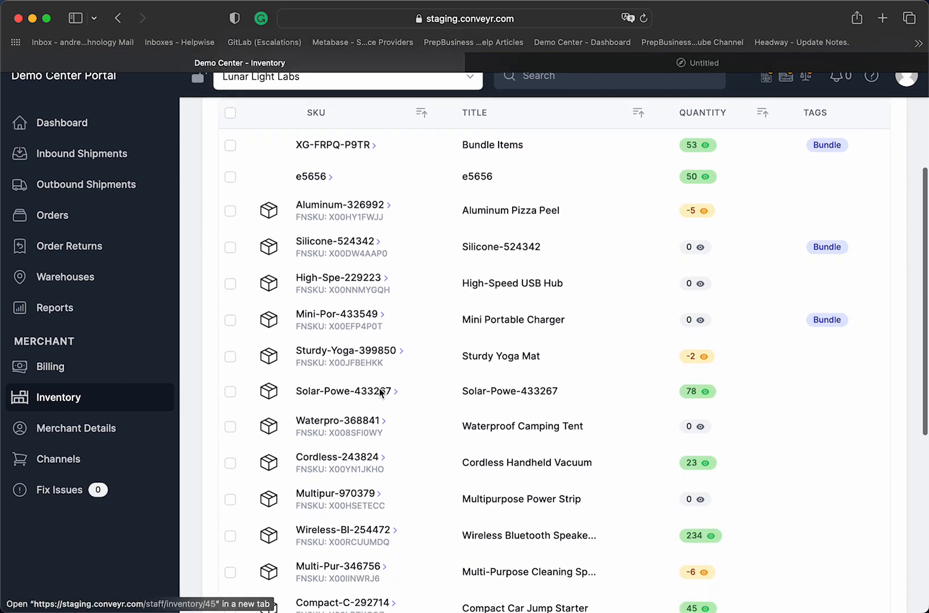
pyautogui.hotkey('ctrl', 'Tab')
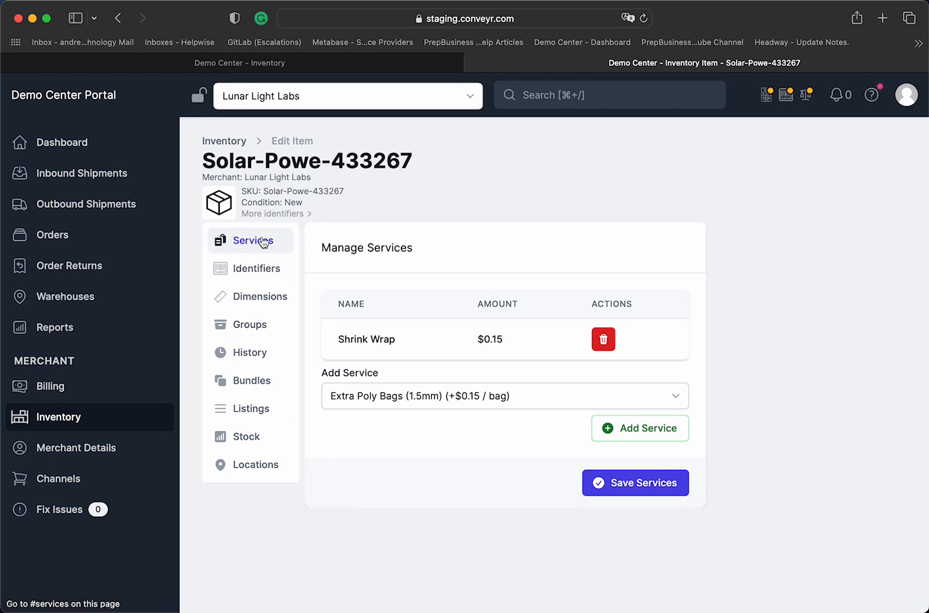
pyautogui.click(562, 405)
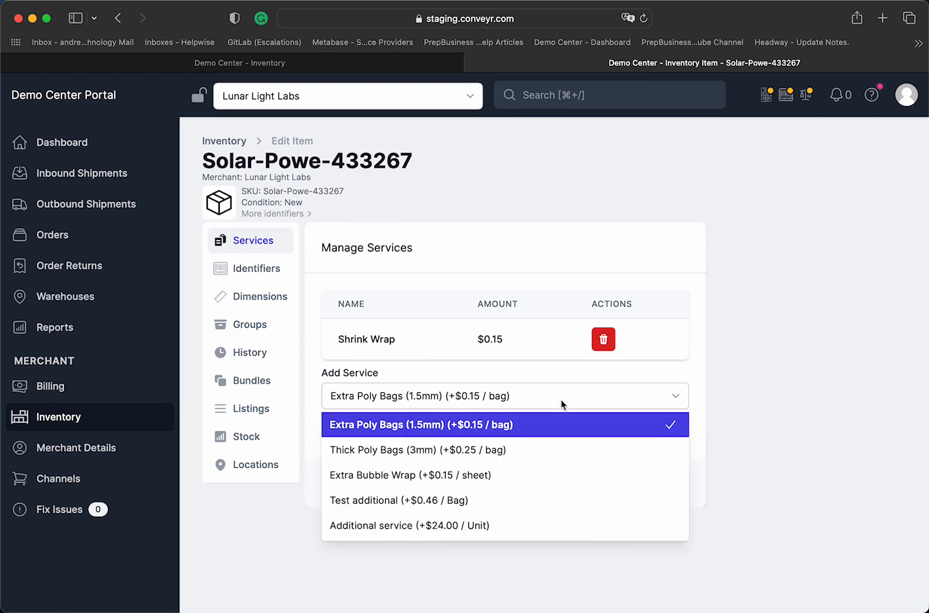
pyautogui.click(562, 404)
pyautogui.click(562, 404)
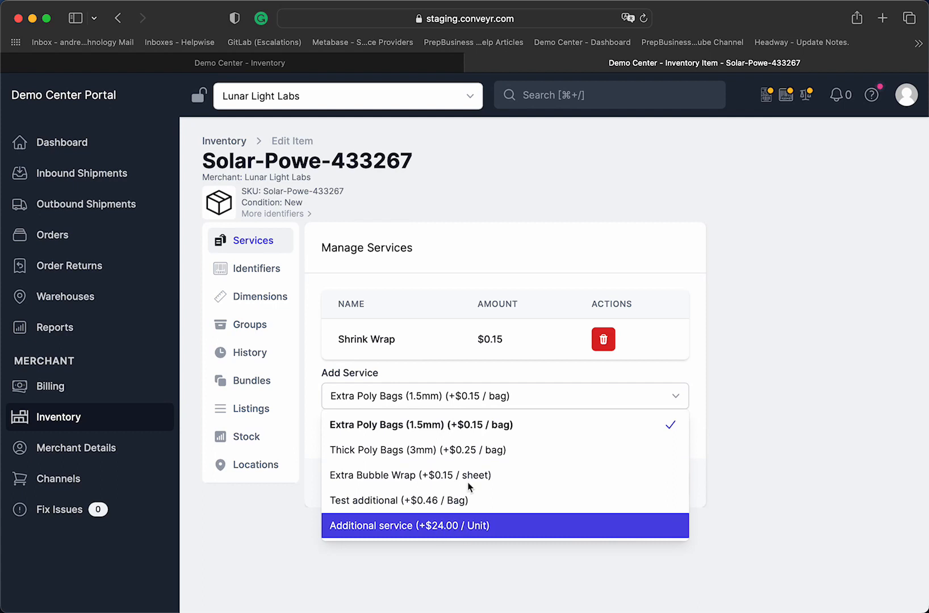
pyautogui.click(524, 396)
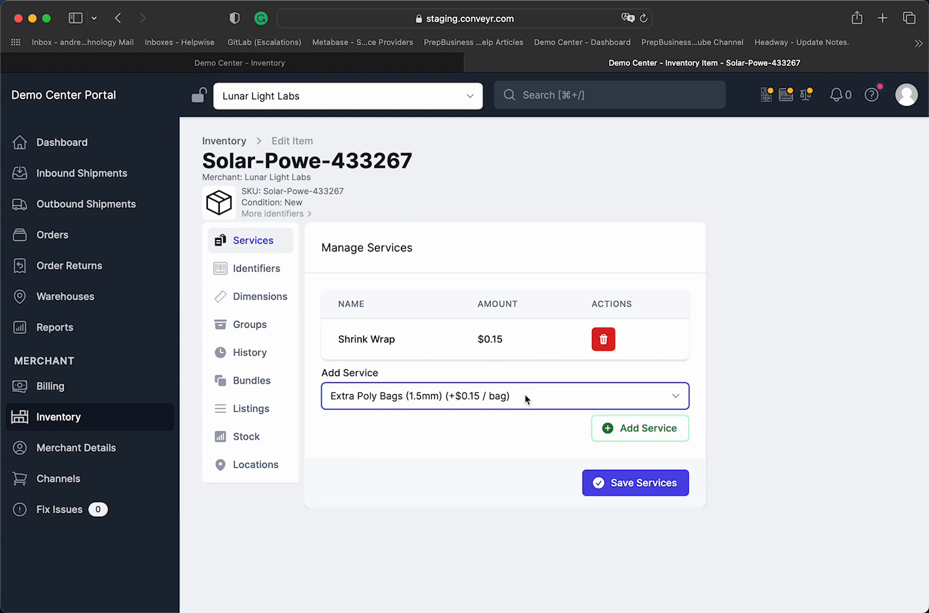
pyautogui.click(907, 97)
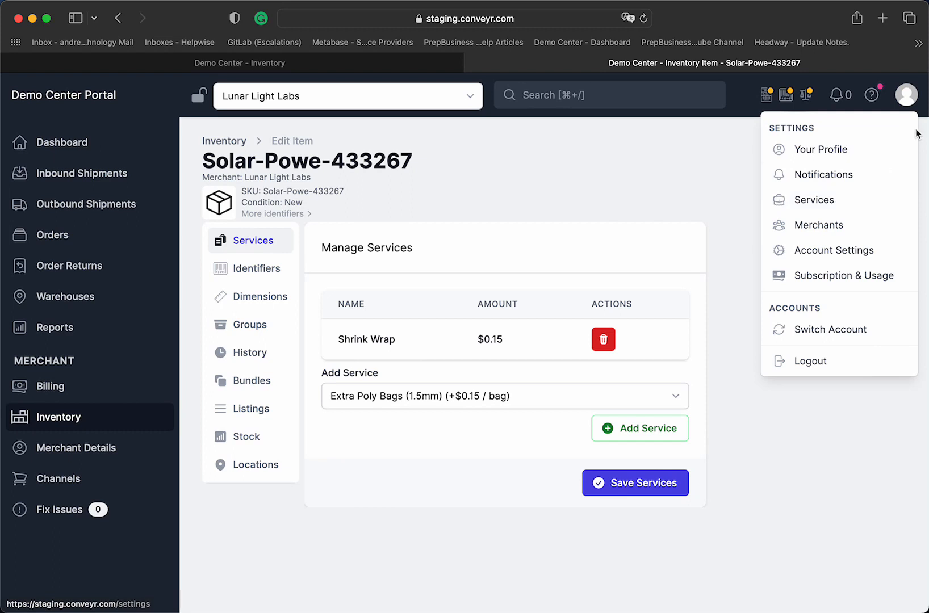
pyautogui.click(906, 95)
# Add the Extra Bubble Wrap service to the item and save its services
pyautogui.click(454, 397)
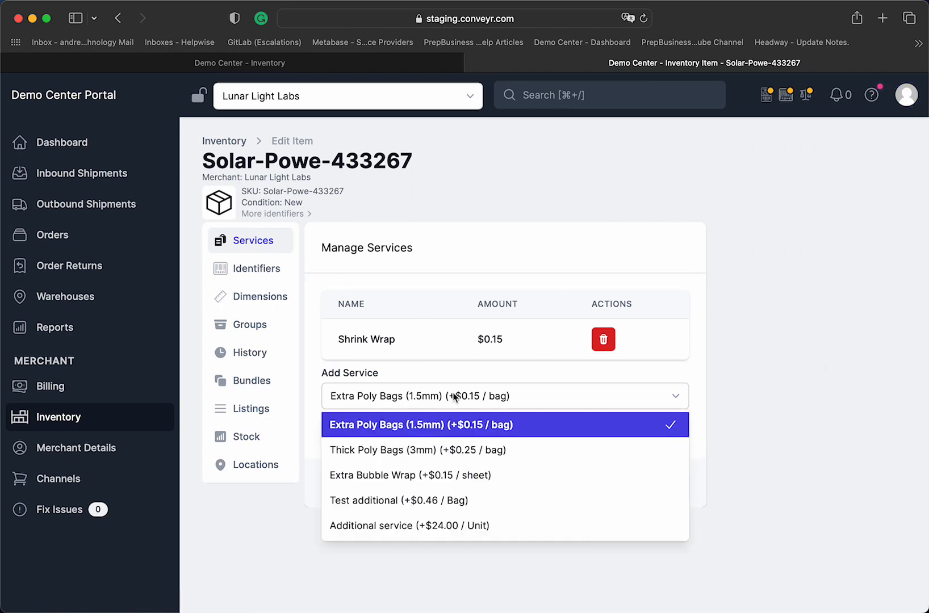
pyautogui.click(431, 475)
pyautogui.click(629, 432)
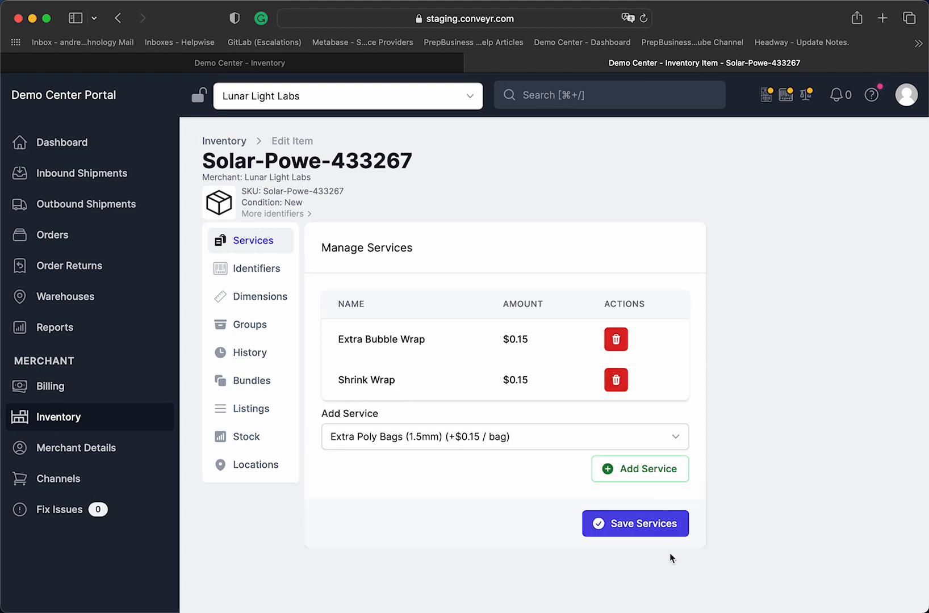
pyautogui.click(650, 533)
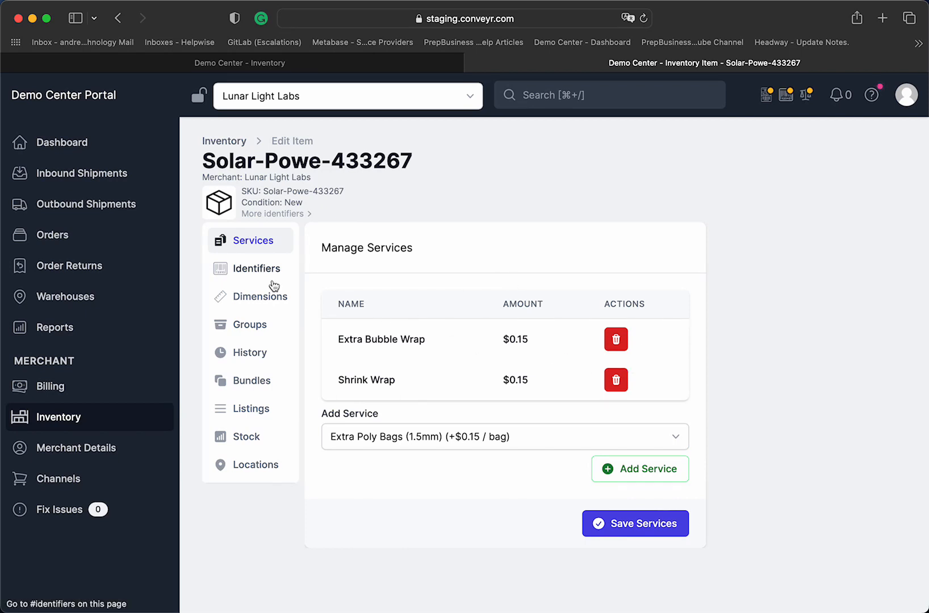
# Choose ASIN as the type for a new item identifier, and copy and delete the existing ASIN entry
pyautogui.click(240, 272)
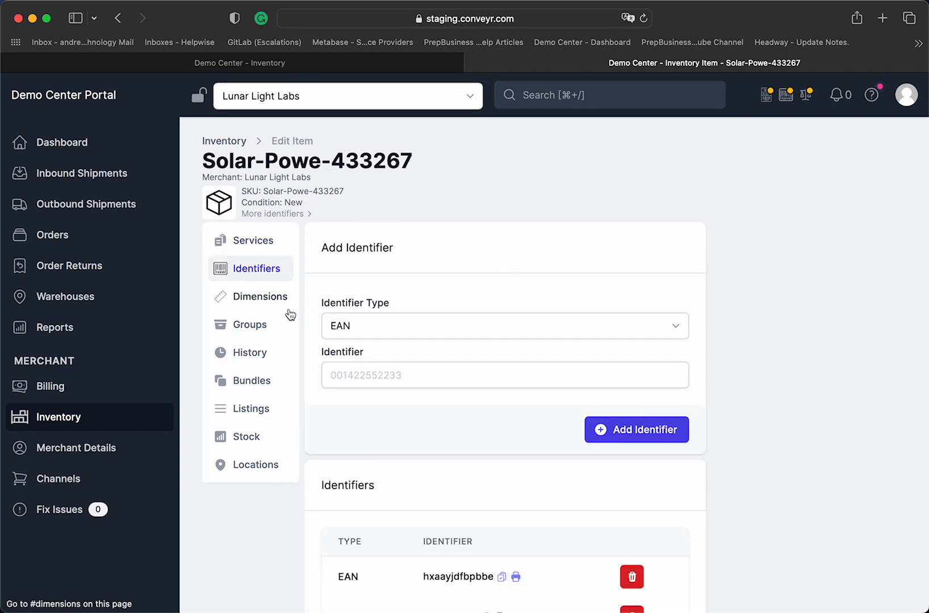
pyautogui.scroll(-2, 550, 414)
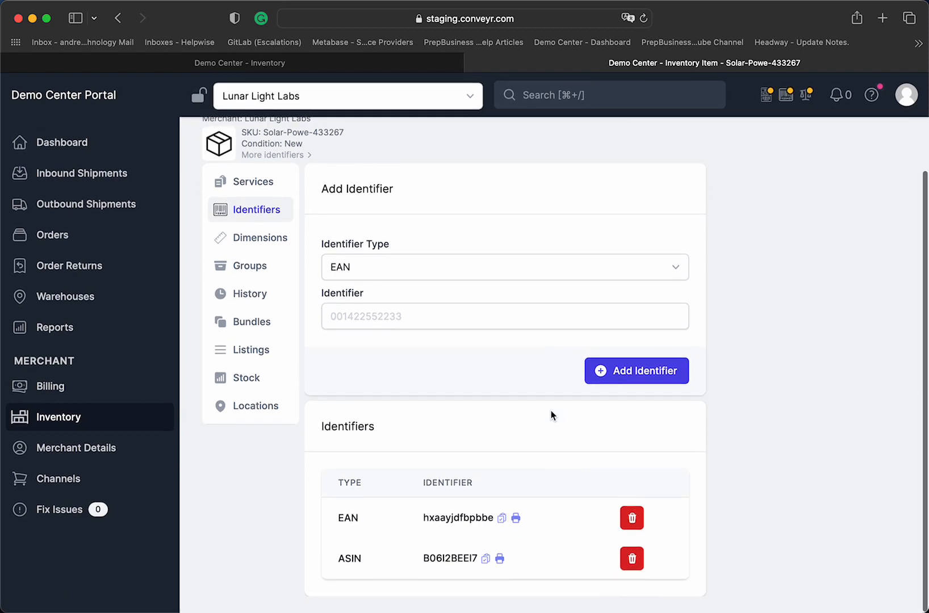
pyautogui.click(465, 274)
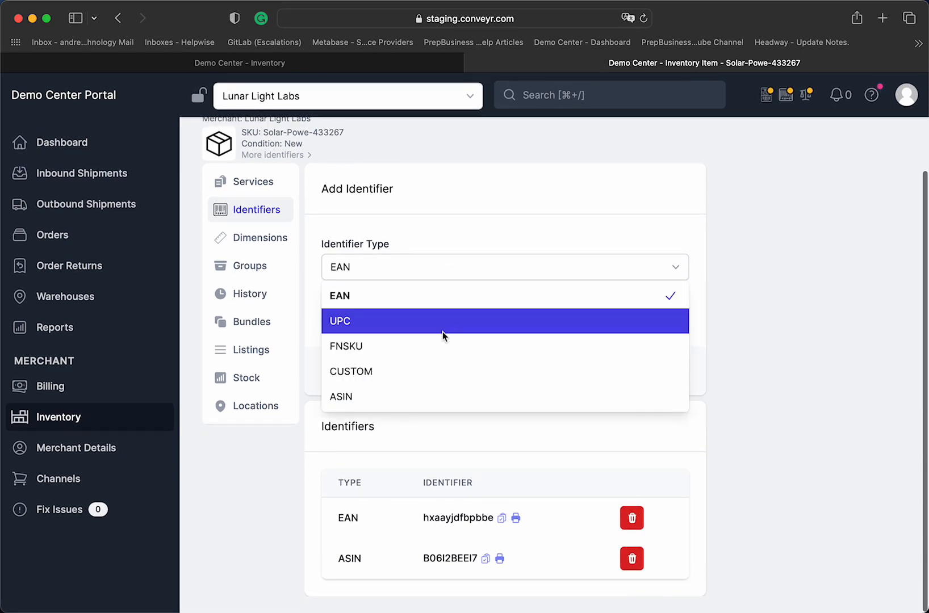
pyautogui.click(396, 394)
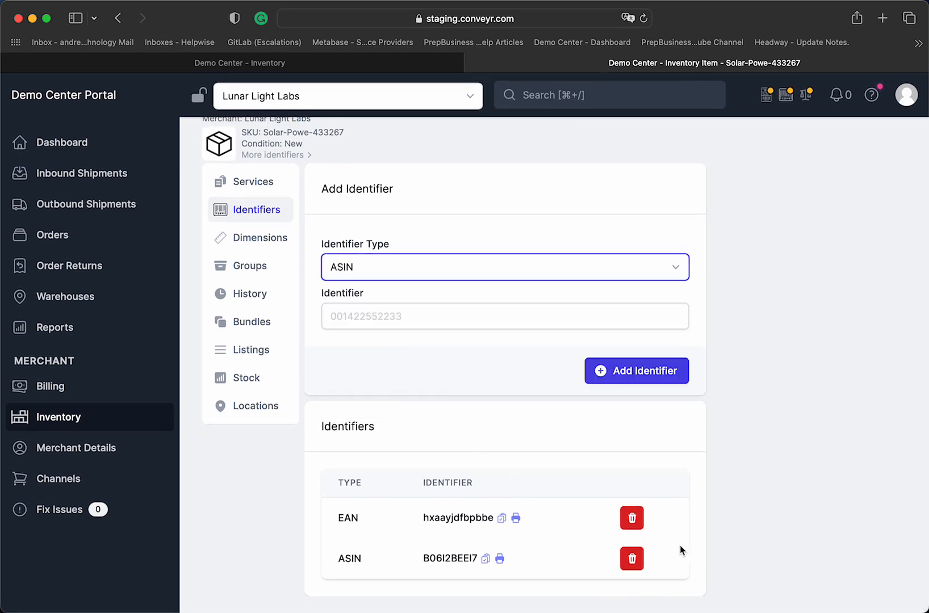
pyautogui.click(485, 559)
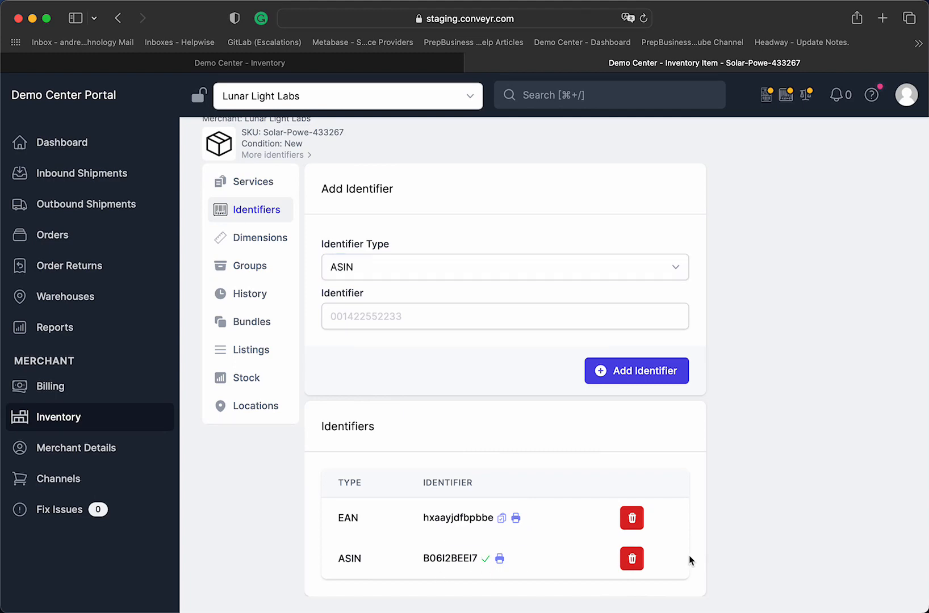
pyautogui.click(633, 559)
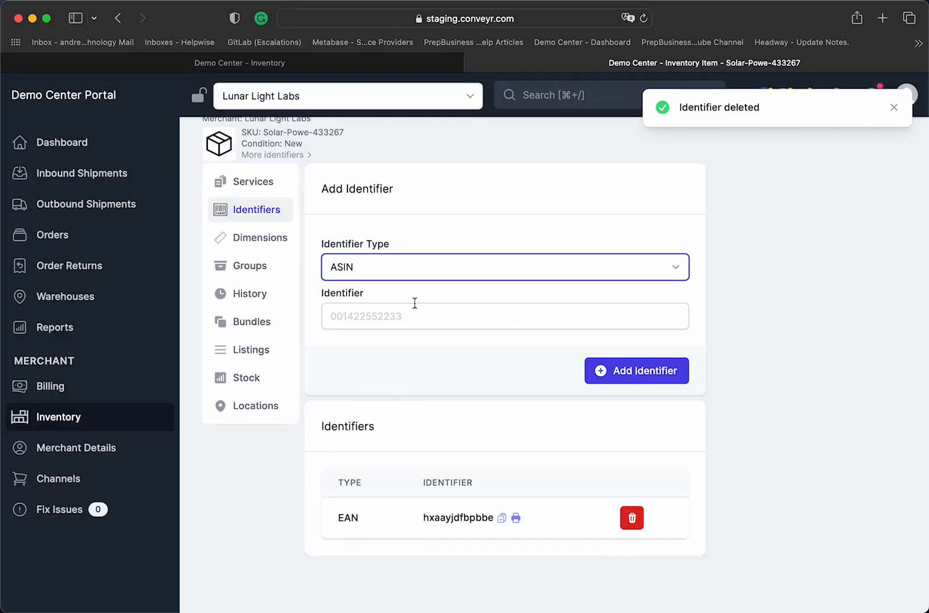
# Add the copied value B06I2BEEI7 back to the item as an ASIN identifier
pyautogui.click(413, 309)
pyautogui.press('super+v')
pyautogui.scroll(1, 558, 334)
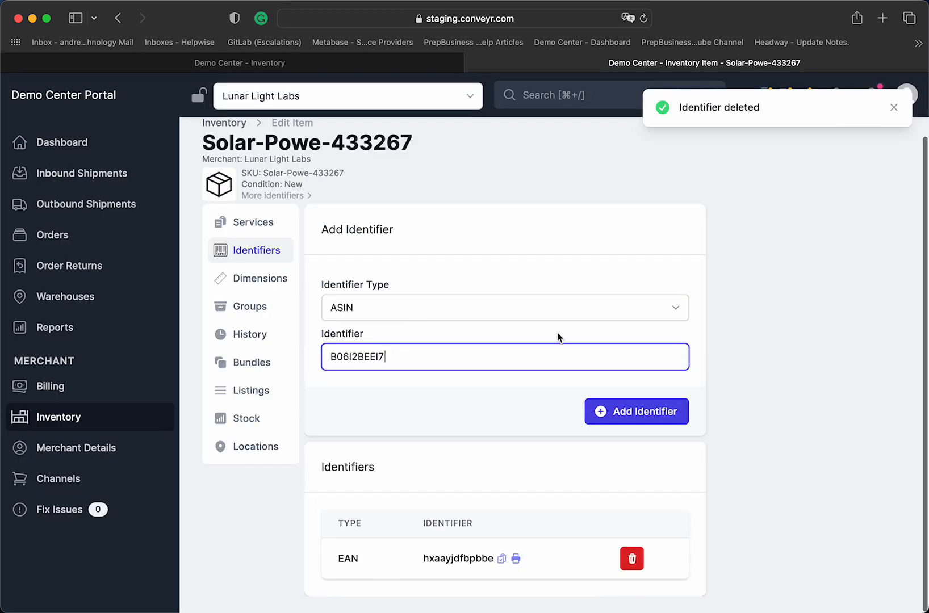
pyautogui.click(654, 406)
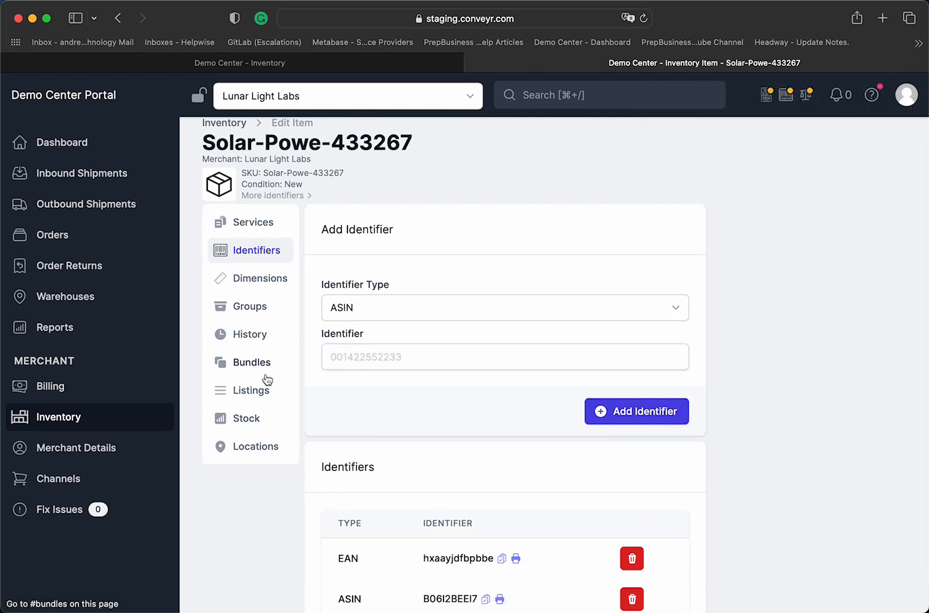
pyautogui.scroll(-2, 332, 607)
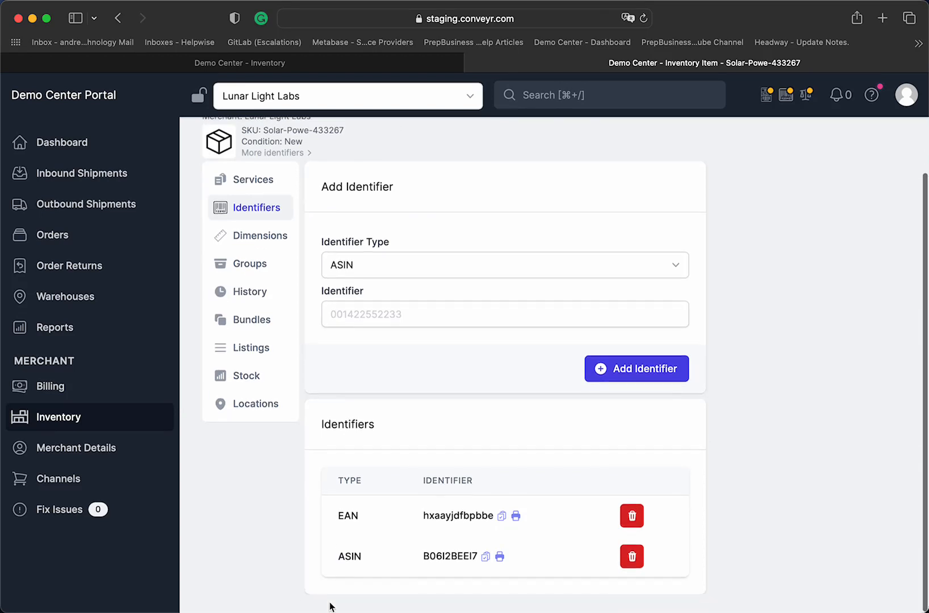
pyautogui.click(415, 270)
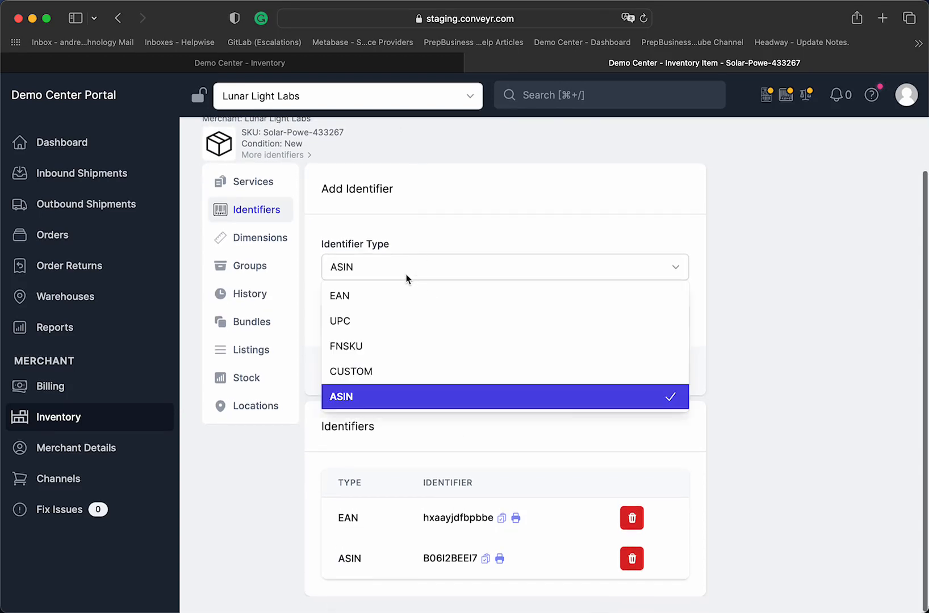
pyautogui.click(376, 335)
pyautogui.click(409, 264)
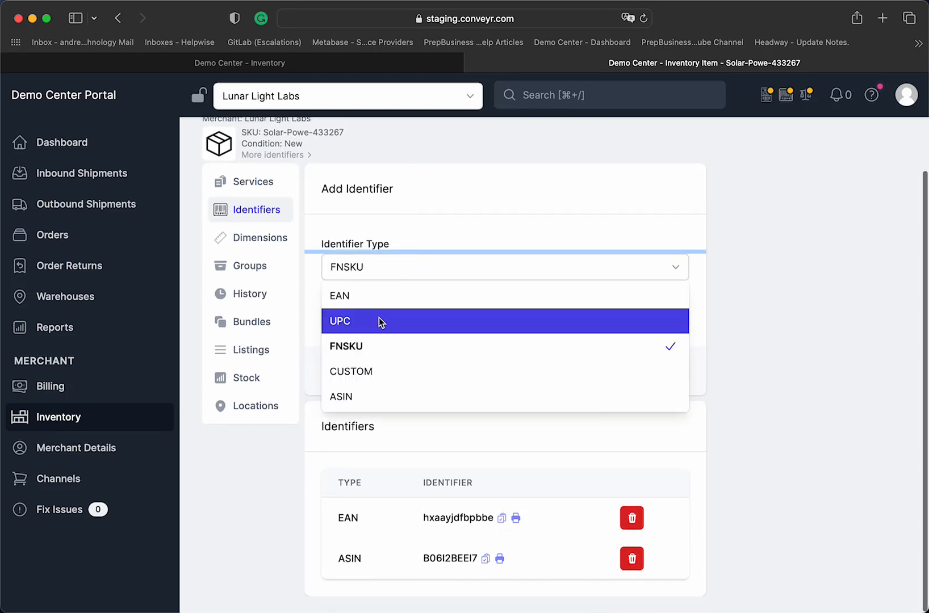
pyautogui.click(380, 320)
pyautogui.click(416, 317)
pyautogui.write('98349834')
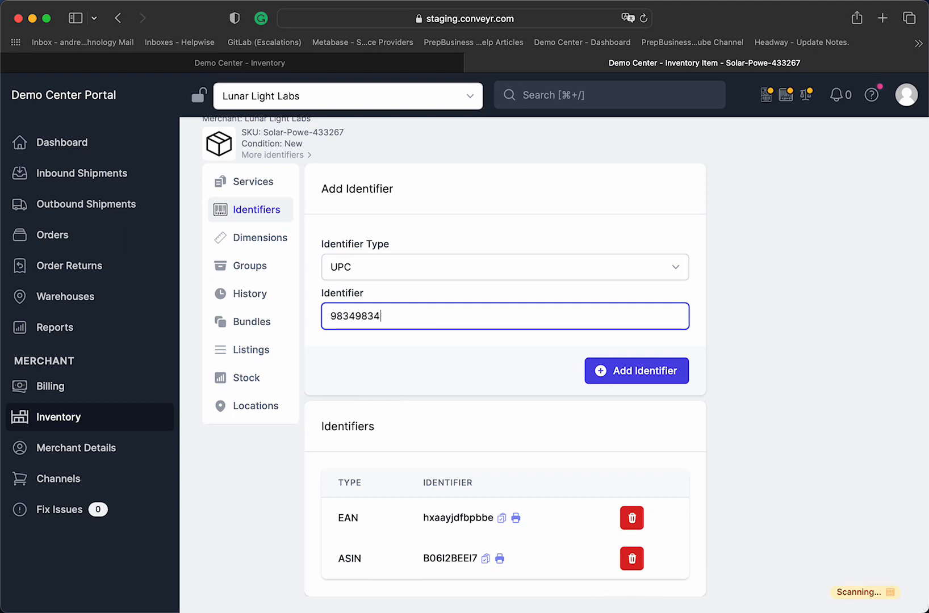
pyautogui.click(663, 370)
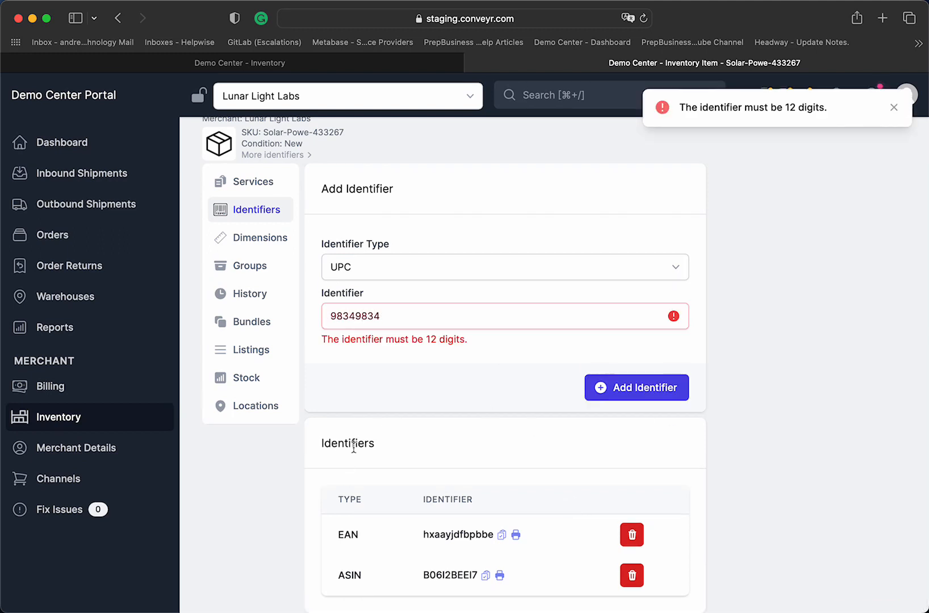
pyautogui.click(446, 314)
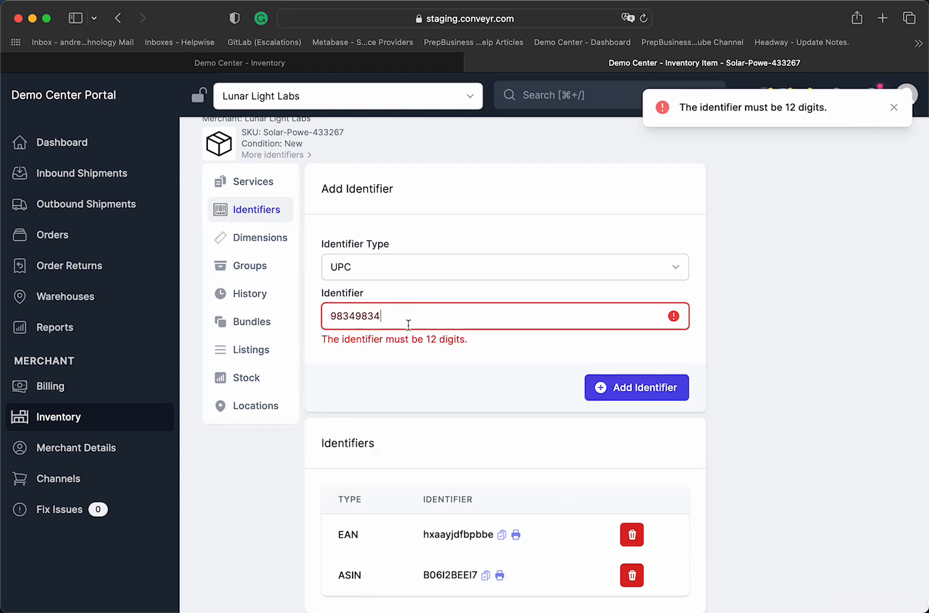
pyautogui.write('3434')
# View the item's dimensions and group configurations, and start a new group configuration
pyautogui.click(264, 238)
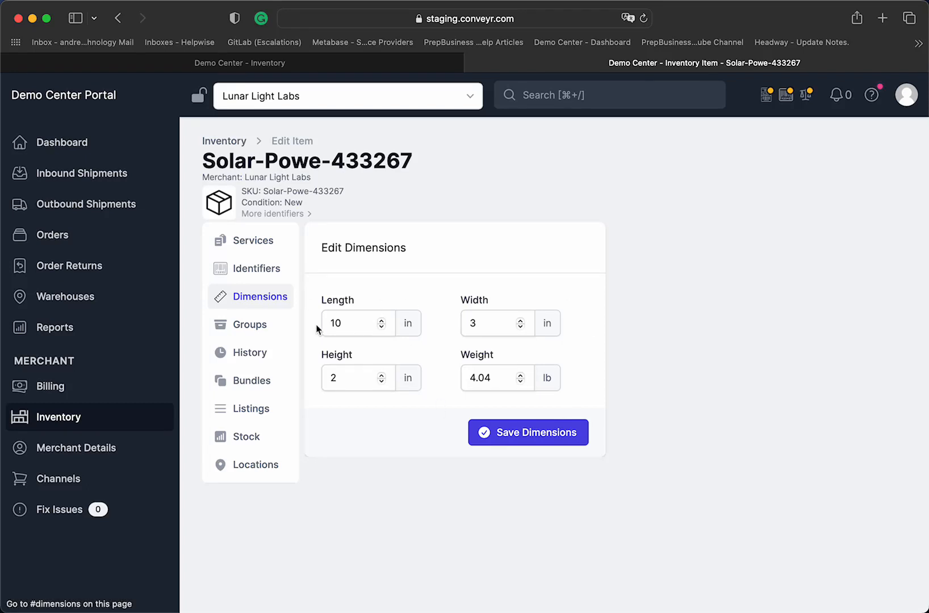
pyautogui.click(249, 325)
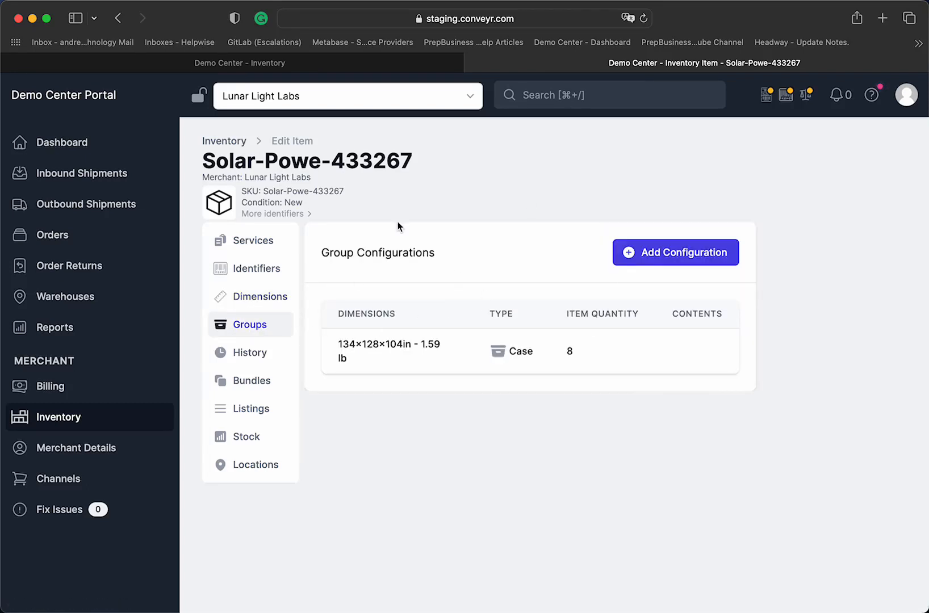
pyautogui.click(674, 255)
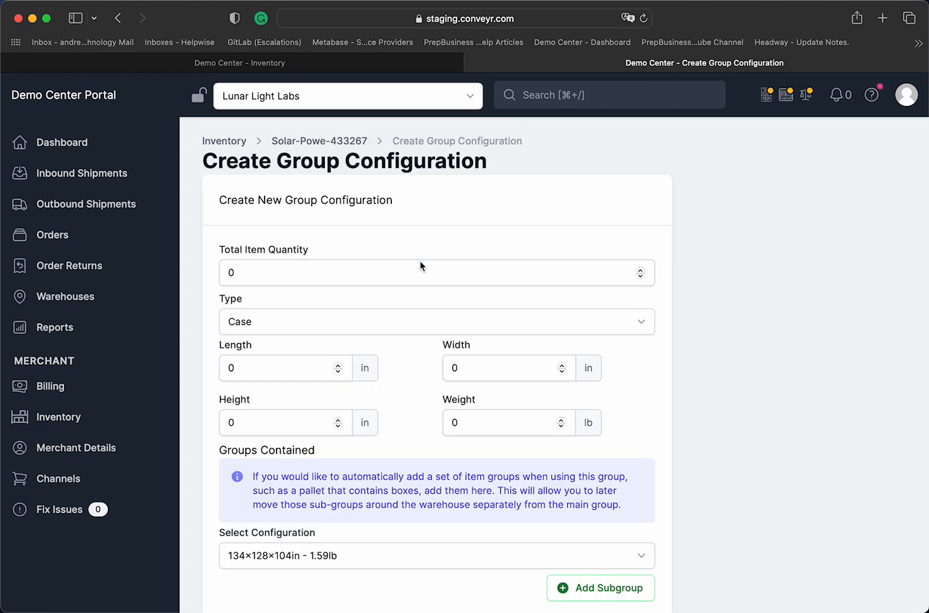
# Keep Case as the new group configuration's type and add the 134×128×104in - 1.59lb configuration as a subgroup
pyautogui.click(368, 279)
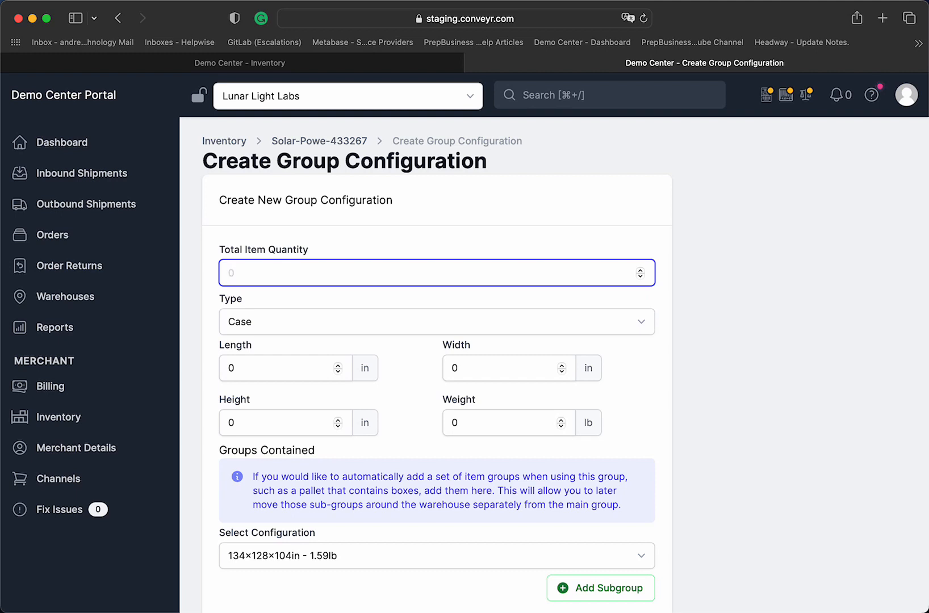
pyautogui.click(340, 323)
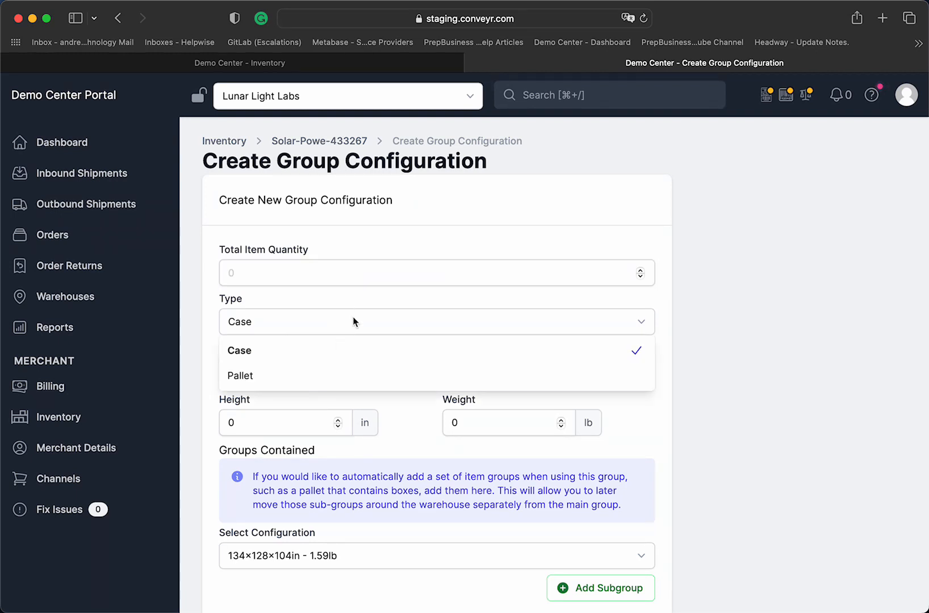
pyautogui.click(354, 323)
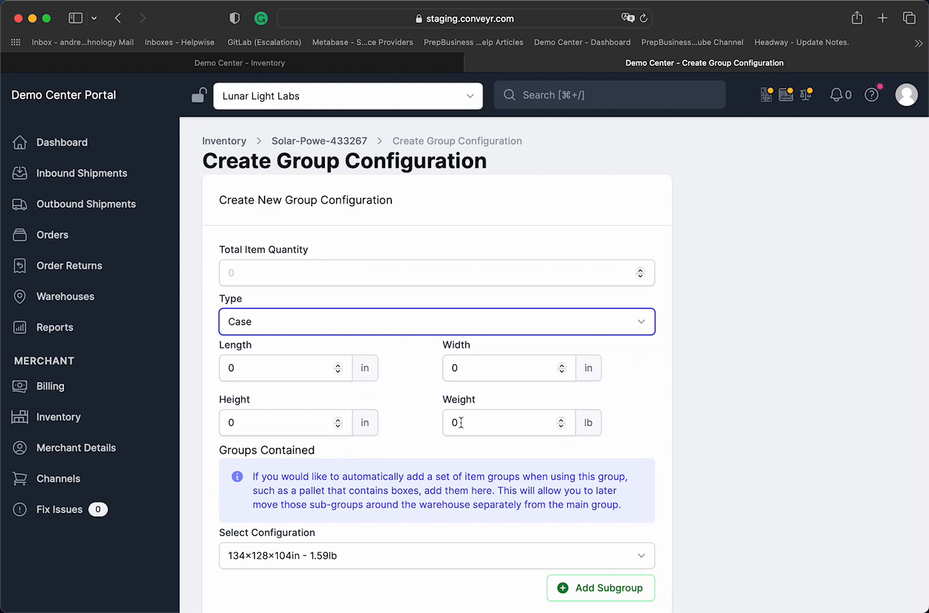
pyautogui.scroll(-3, 460, 423)
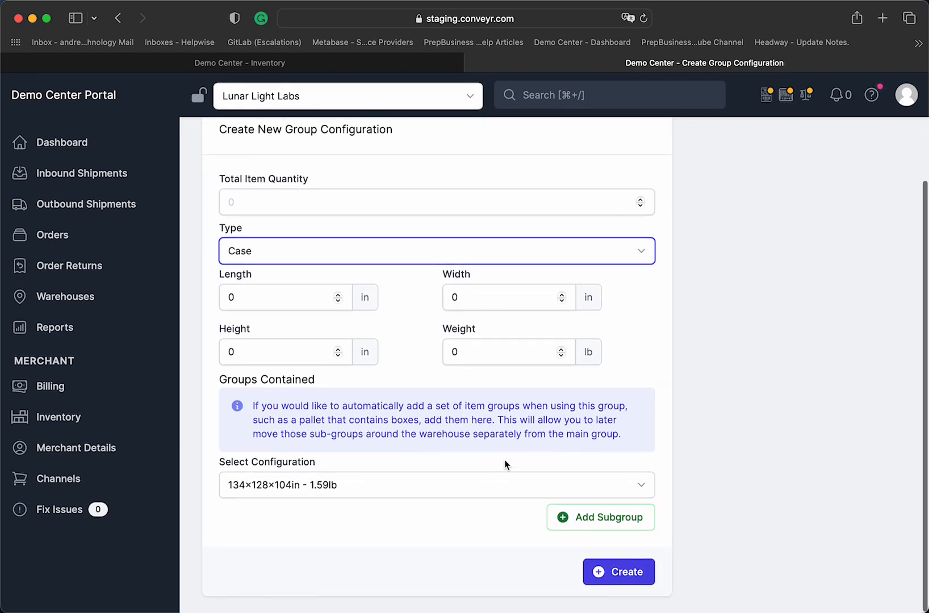
pyautogui.scroll(3, 659, 303)
pyautogui.scroll(-3, 626, 464)
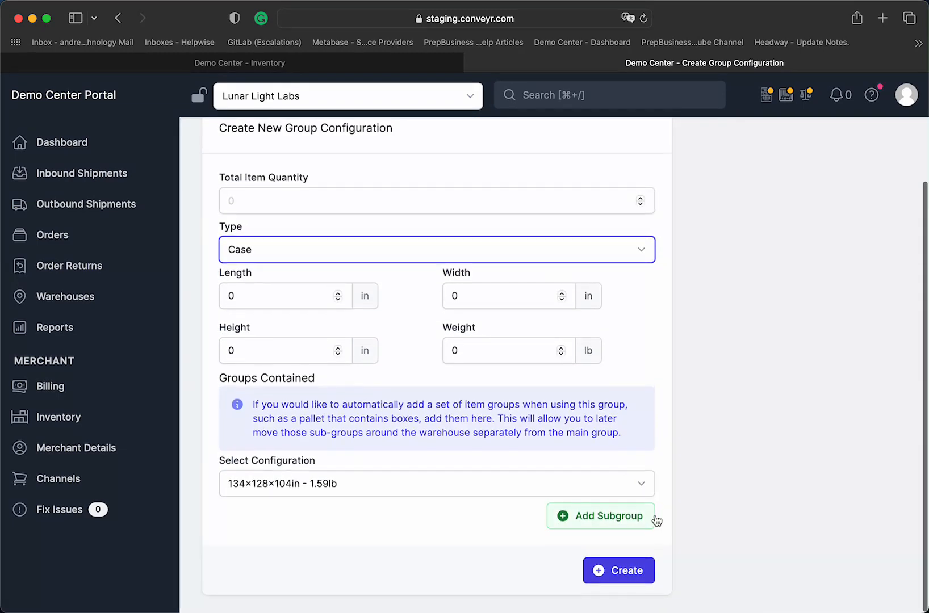
pyautogui.click(583, 528)
pyautogui.scroll(-1, 512, 520)
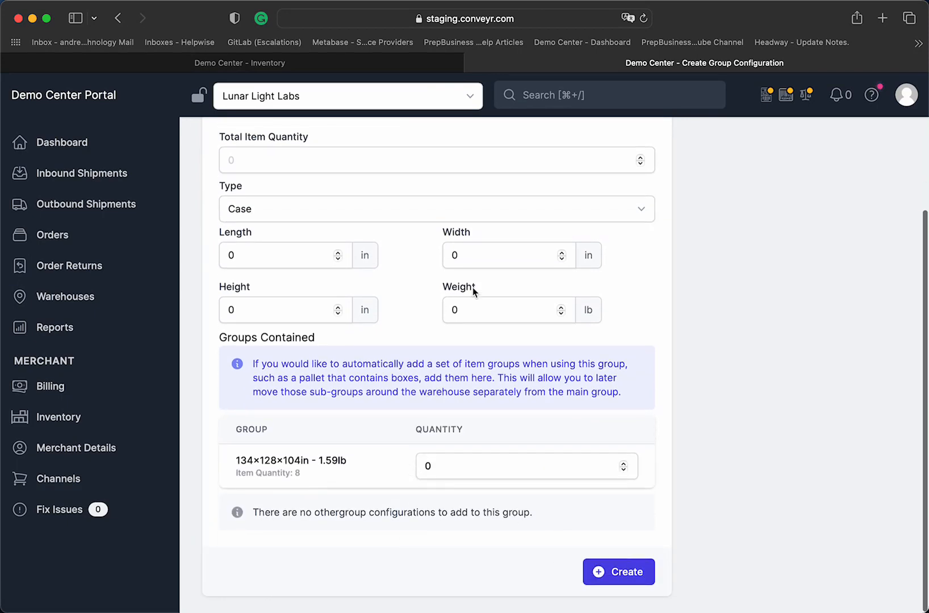
pyautogui.scroll(2, 473, 288)
pyautogui.scroll(-2, 372, 349)
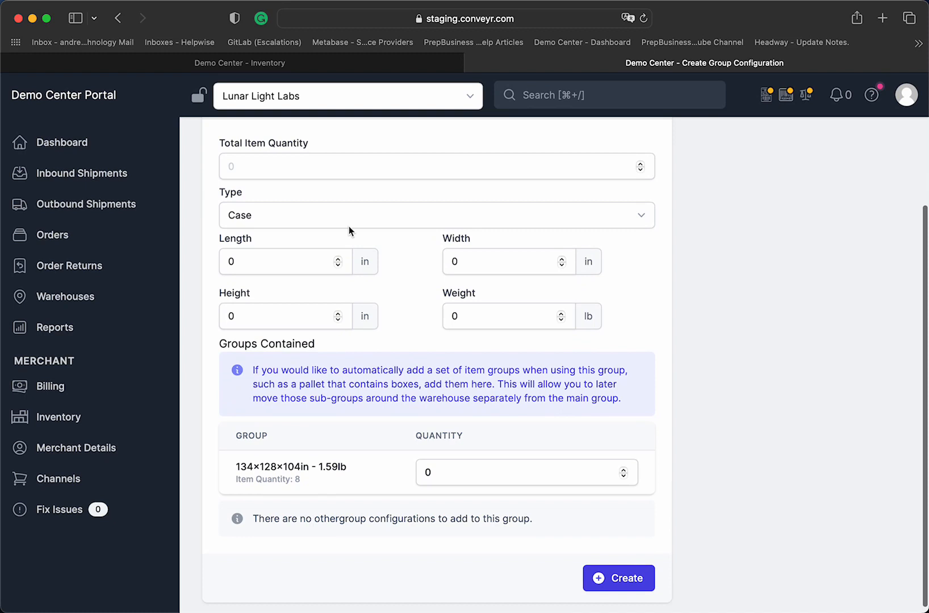
# Set the new group configuration's total item quantity to 23, length to 32 in, width and height to 23 in, and weight to 23 lb
pyautogui.click(295, 179)
pyautogui.write('23')
pyautogui.click(271, 265)
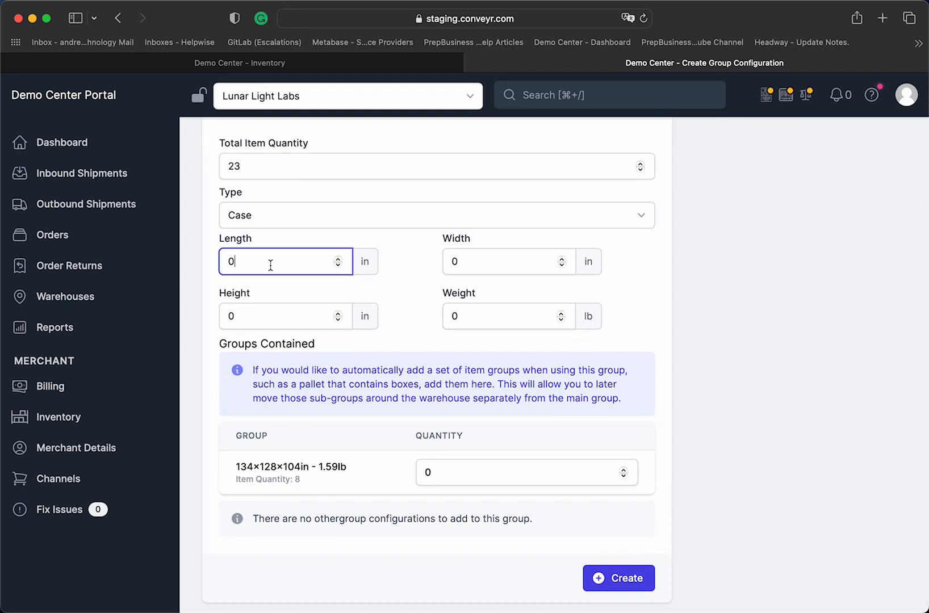
pyautogui.click(513, 262)
pyautogui.write('23')
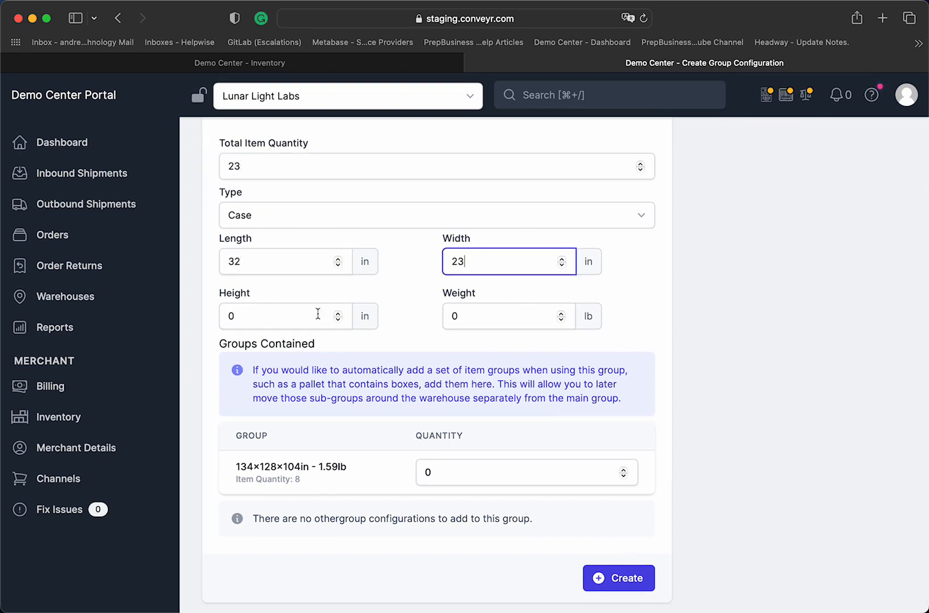
pyautogui.click(318, 312)
pyautogui.press('BackSpace')
pyautogui.write('23')
pyautogui.click(477, 314)
pyautogui.press('BackSpace')
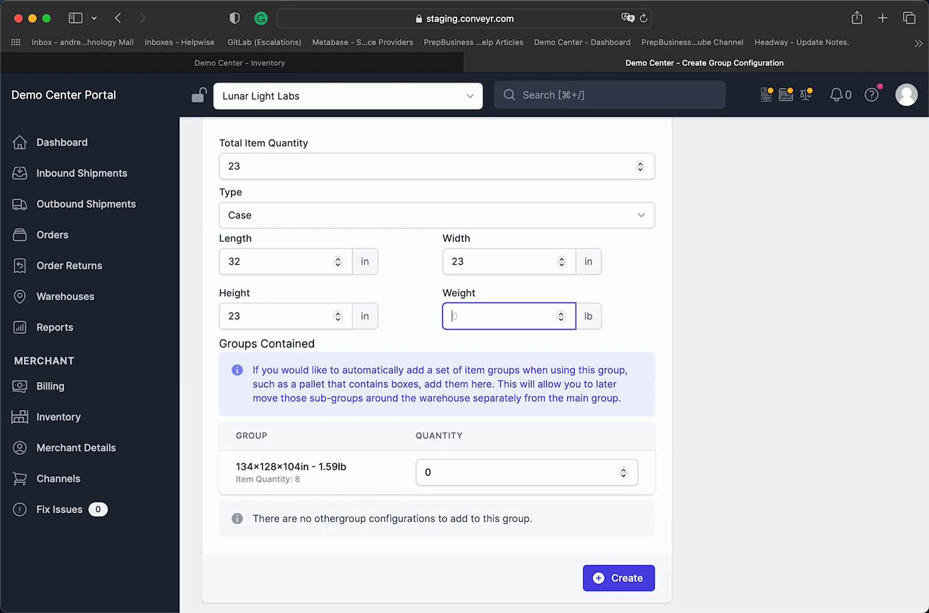
pyautogui.write('23')
# Try quantities of 1 and 34 for the contained 134×128×104in - 1.59lb group
pyautogui.scroll(-1, 552, 544)
pyautogui.click(475, 466)
pyautogui.press('BackSpace')
pyautogui.write('1')
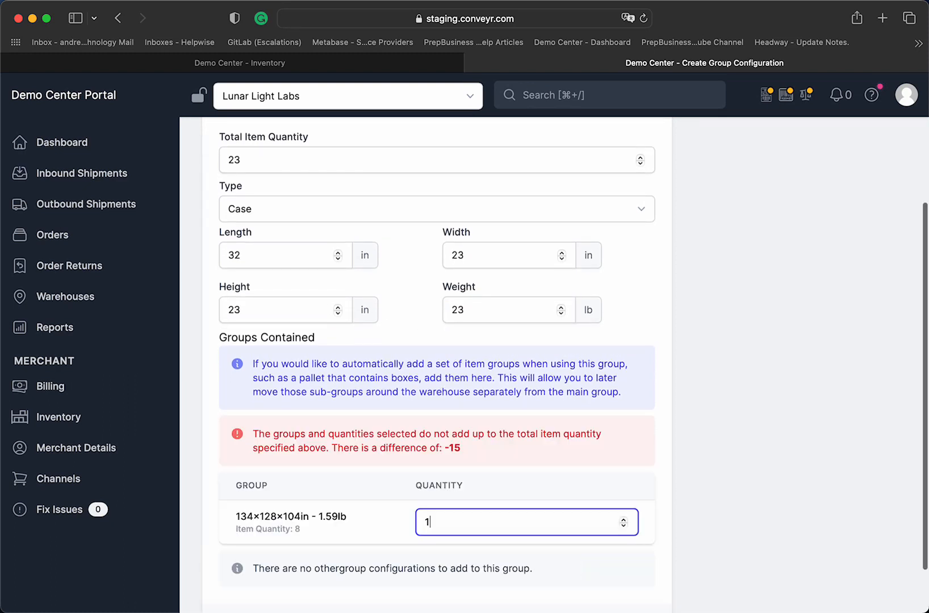
pyautogui.scroll(-1, 476, 485)
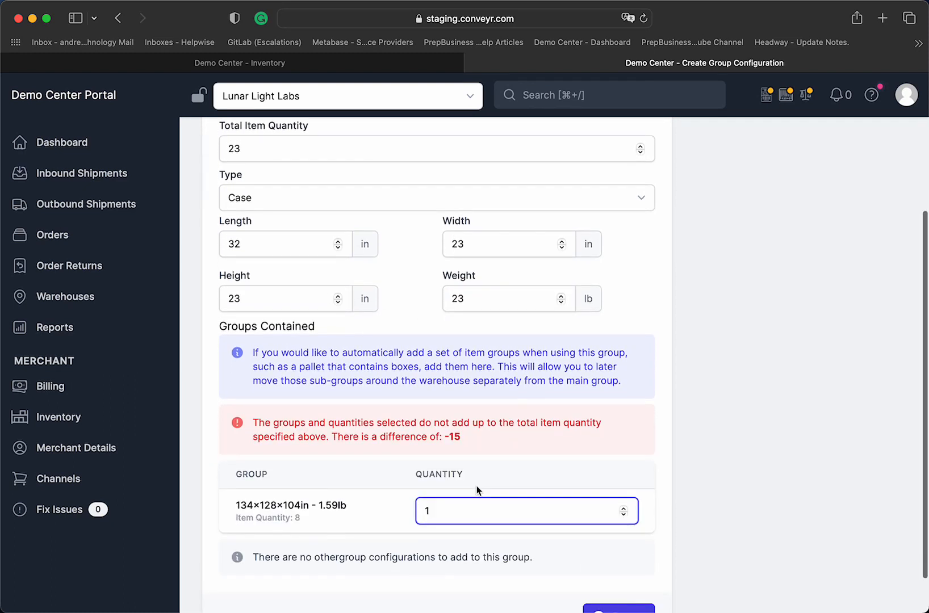
pyautogui.press('BackSpace')
pyautogui.write('0')
pyautogui.press('BackSpace')
pyautogui.write('34')
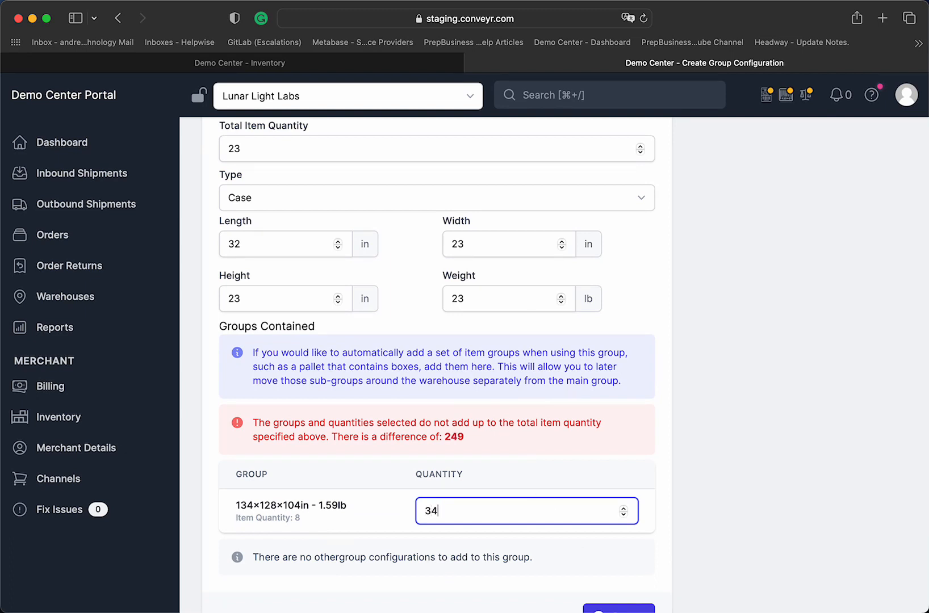
# Clear the contained group's quantity to 0 and try to create the group configuration
pyautogui.press('BackSpace')
pyautogui.press('BackSpace')
pyautogui.click(690, 480)
pyautogui.scroll(-2, 637, 479)
pyautogui.click(624, 575)
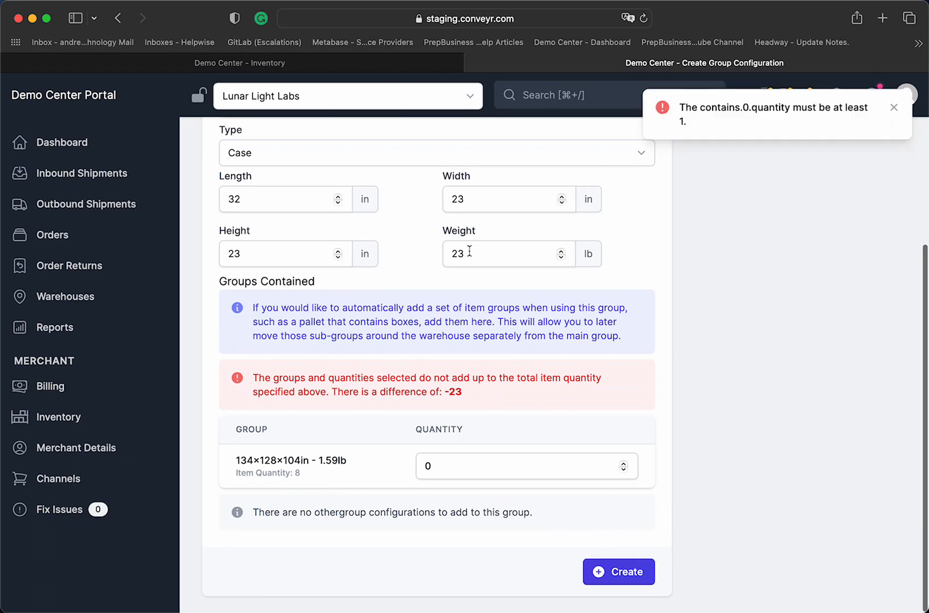
# Set the contained group's quantity to 1 and create the group configuration
pyautogui.click(461, 472)
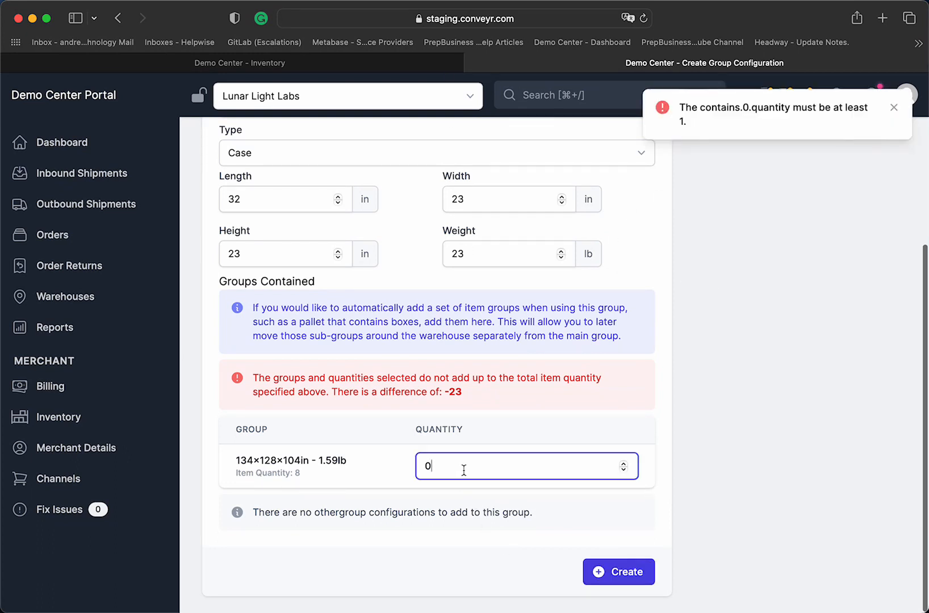
pyautogui.write('1')
pyautogui.click(624, 571)
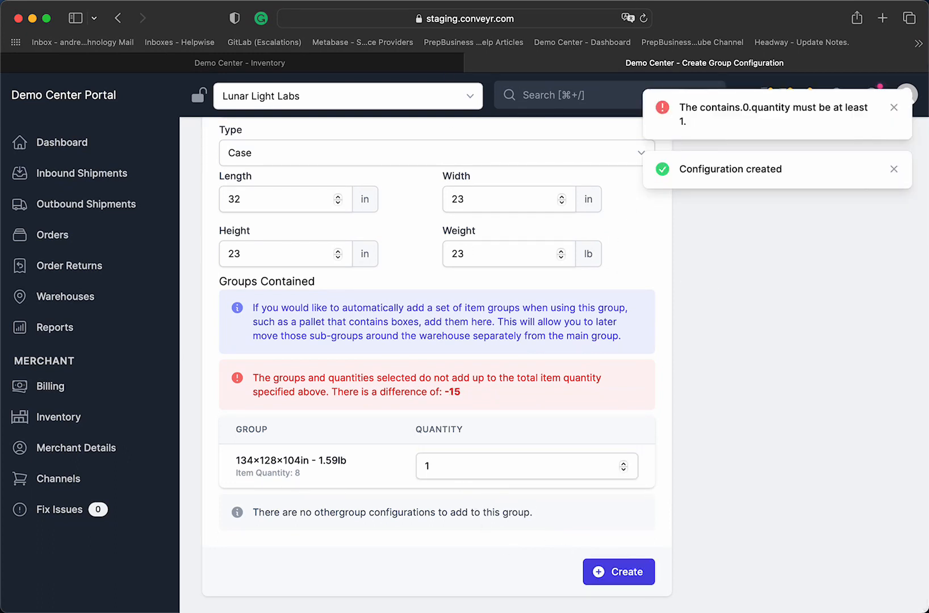
pyautogui.scroll(5, 383, 251)
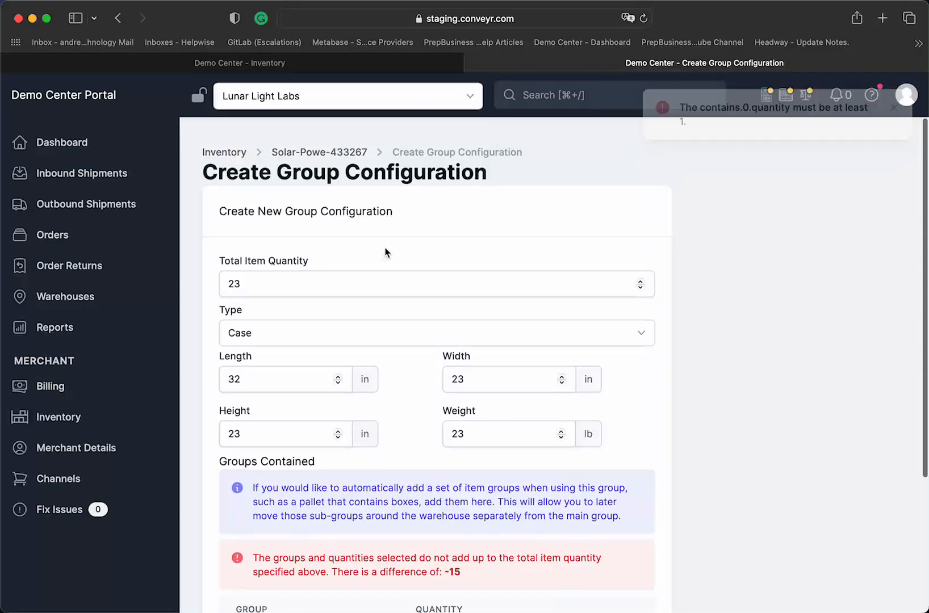
# Make the 32×23×23in - 23 lb configuration the item's default, and return to the item's group configurations
pyautogui.click(340, 142)
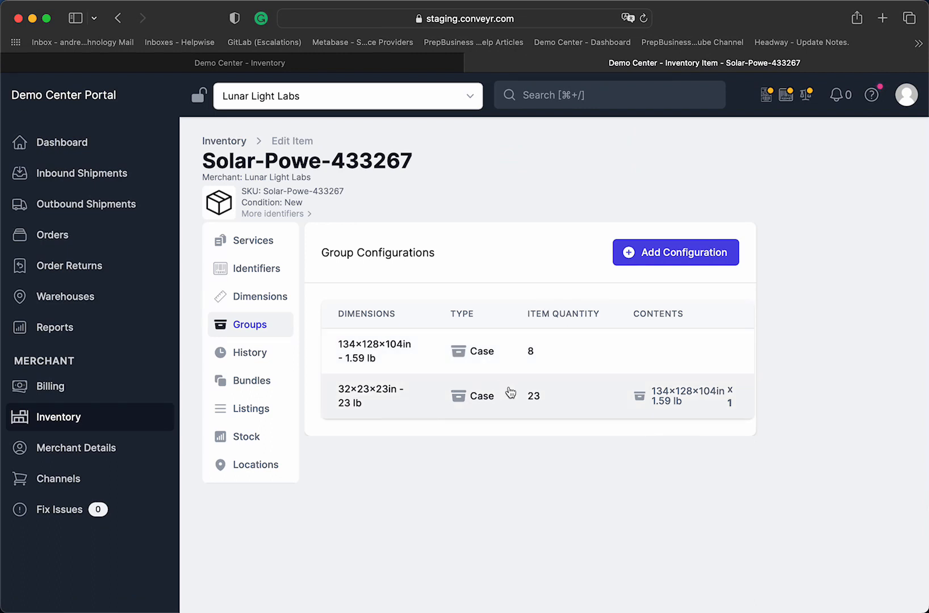
pyautogui.click(474, 399)
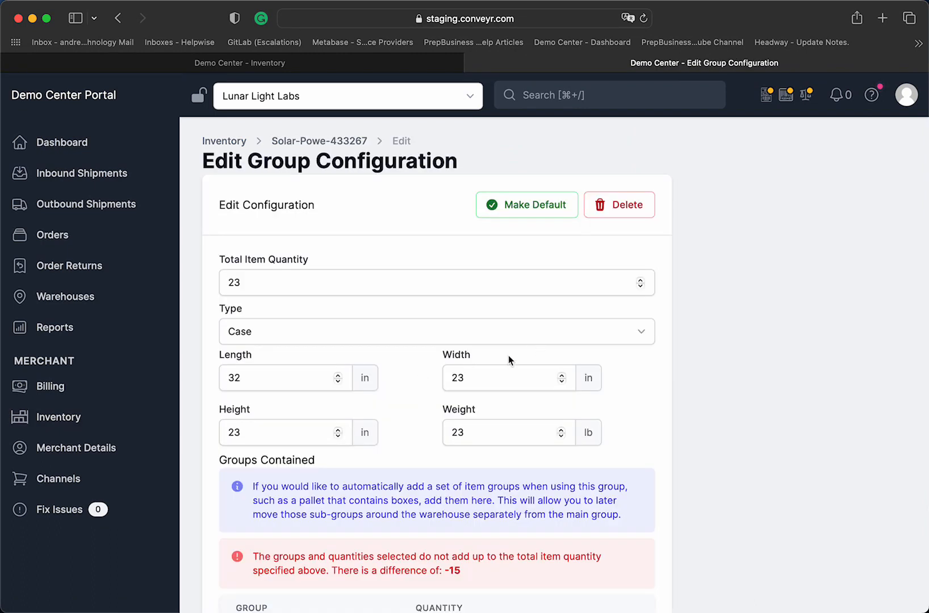
pyautogui.click(523, 208)
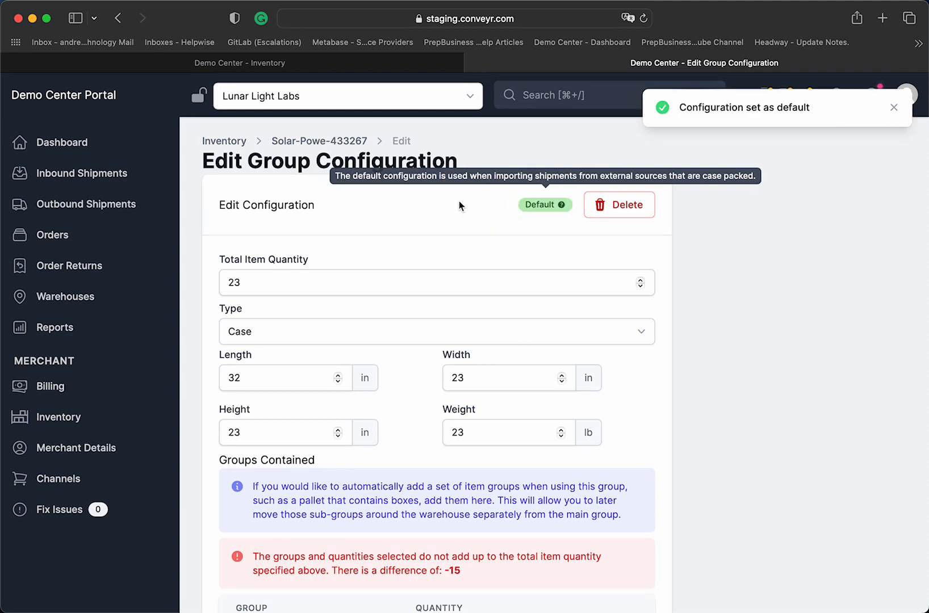
pyautogui.click(311, 142)
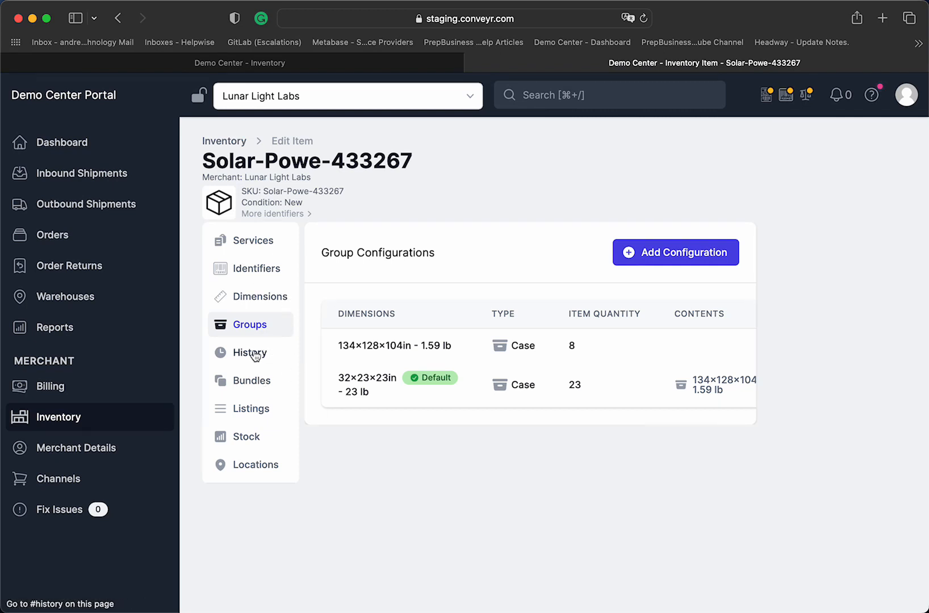
# Review the history of item Solar-Powe-433267 and convert the item to a bundle
pyautogui.click(256, 353)
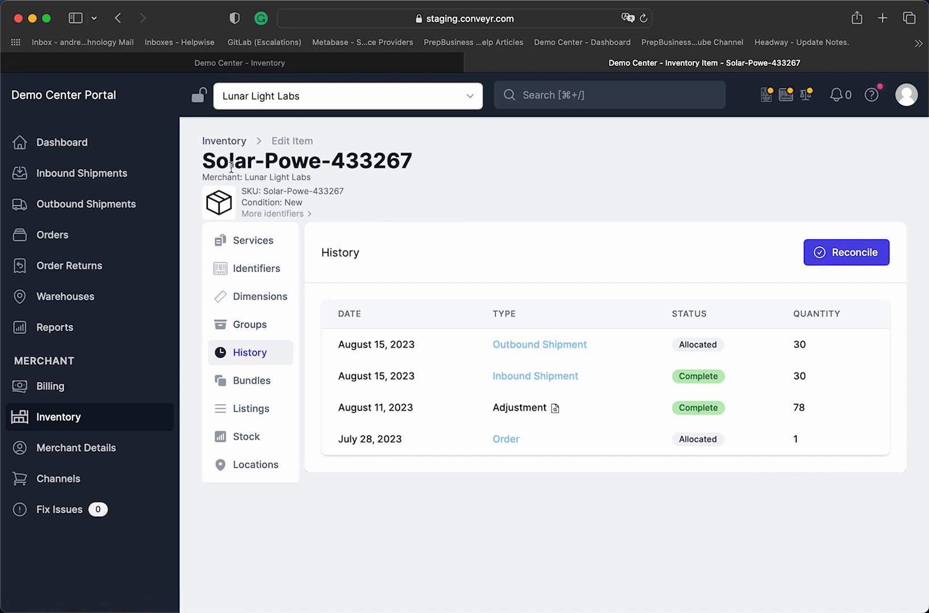
pyautogui.click(255, 391)
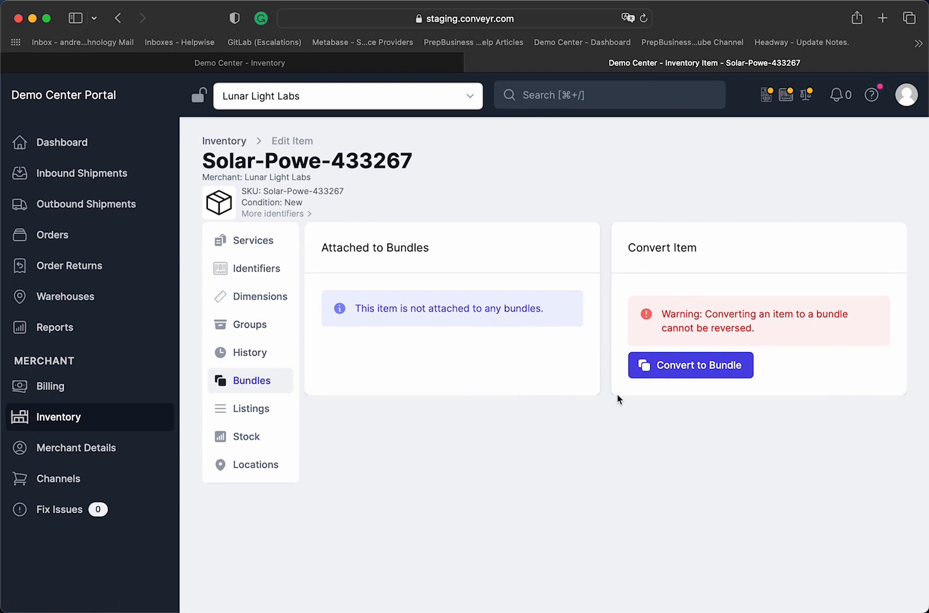
pyautogui.click(694, 368)
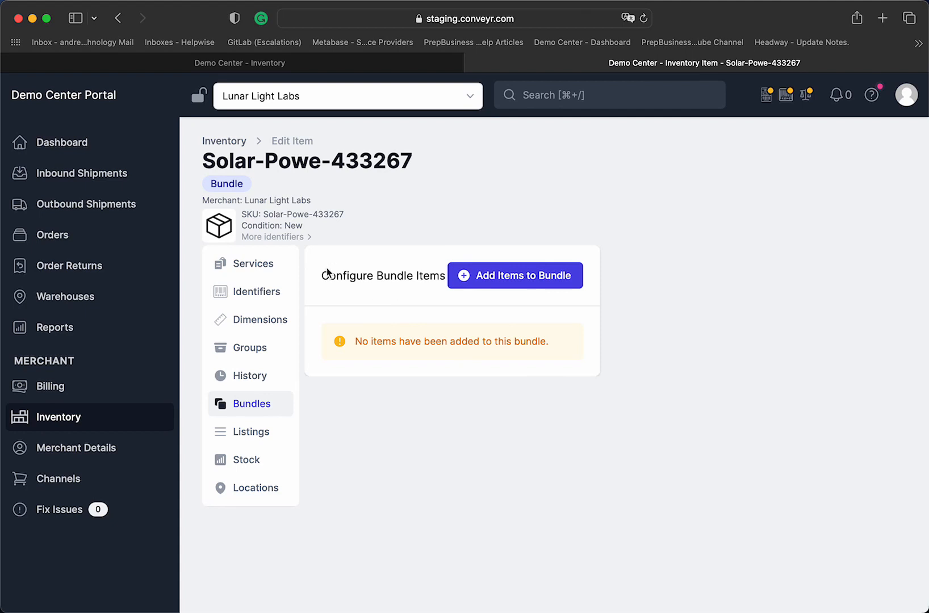
pyautogui.doubleClick(229, 185)
pyautogui.click(239, 184)
# Add one each of Wireless Noise-Canceling Headphones, Glass Food Containers and High-Capacity Power Bank (High-Capaci-447617) to the bundle
pyautogui.click(532, 289)
pyautogui.click(877, 210)
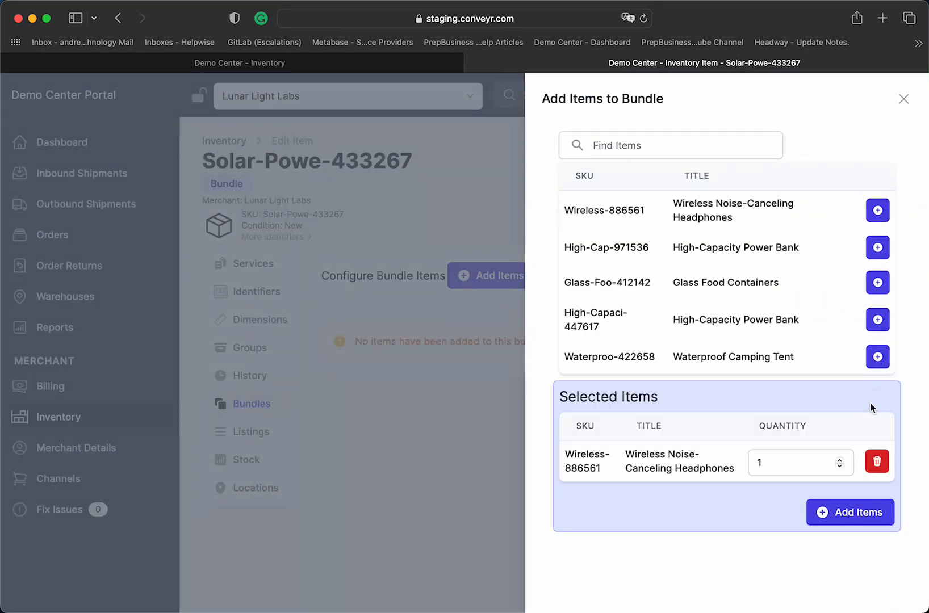
pyautogui.click(877, 283)
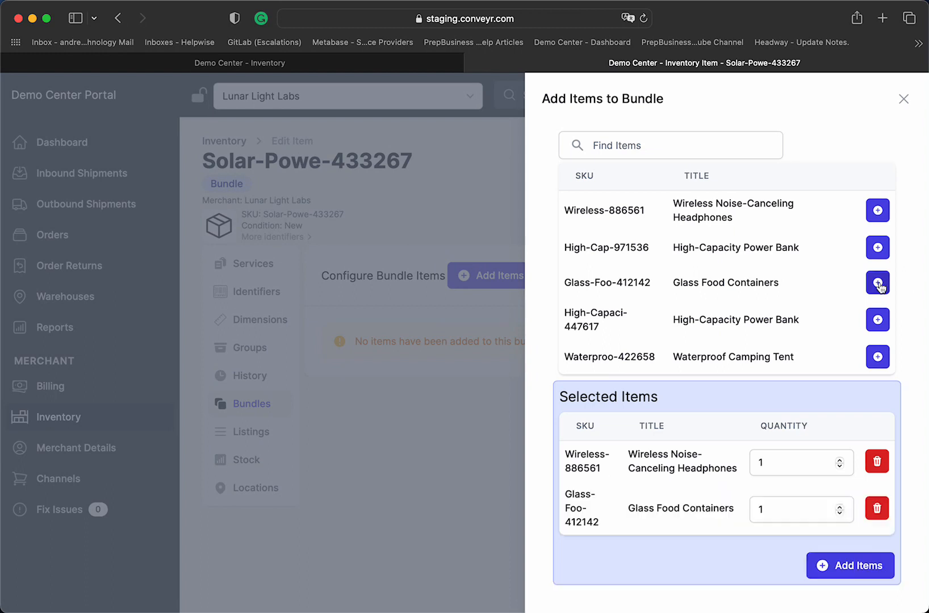
pyautogui.click(877, 320)
pyautogui.scroll(-2, 773, 281)
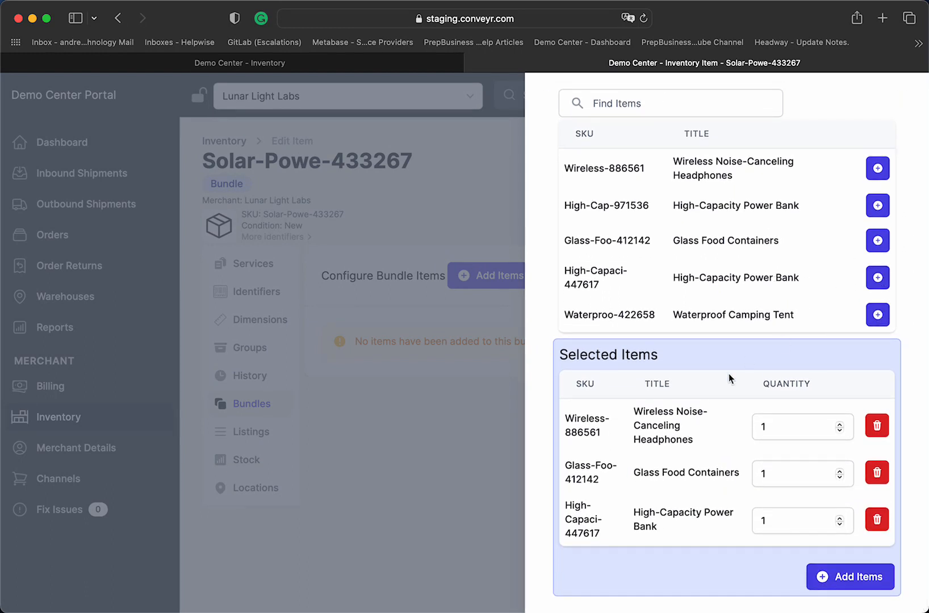
pyautogui.click(872, 579)
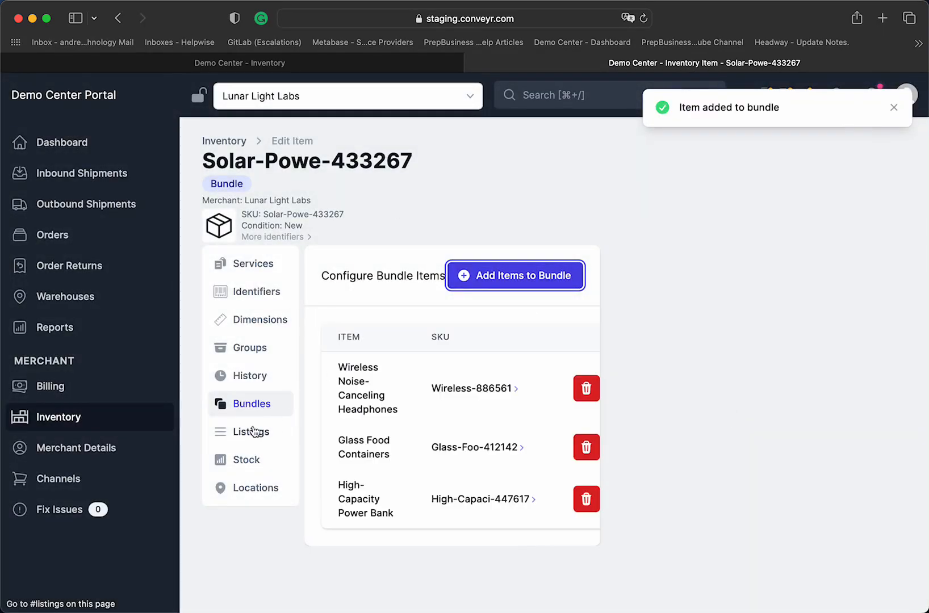
# View the bundle's channel listings, including the Amazon listing's sync status, and its stock levels
pyautogui.click(253, 431)
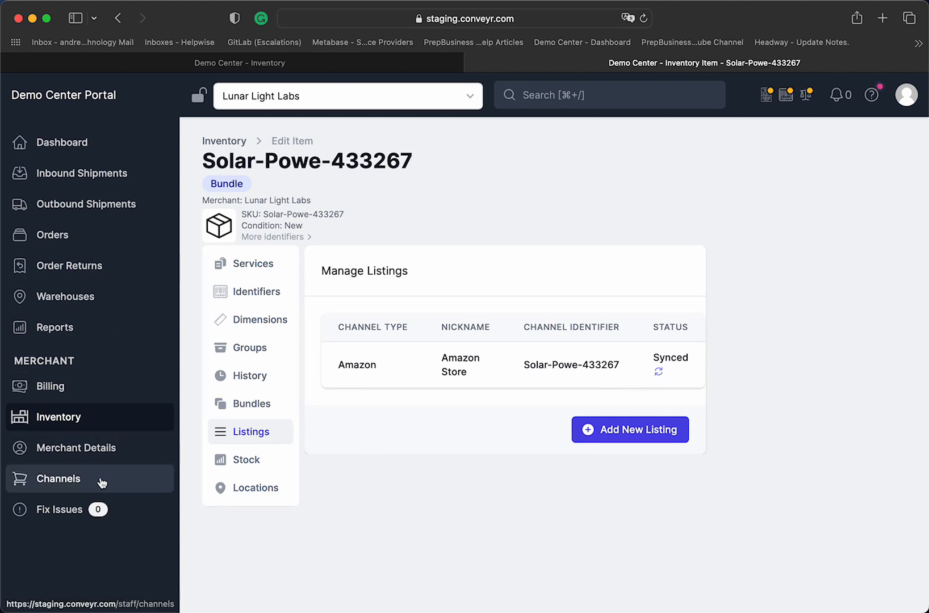
pyautogui.click(658, 373)
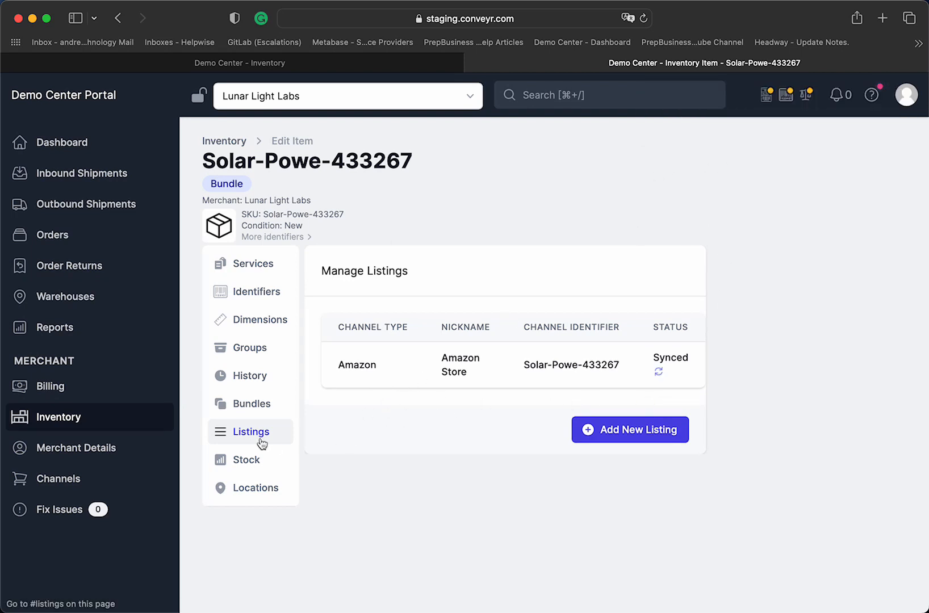
pyautogui.click(245, 460)
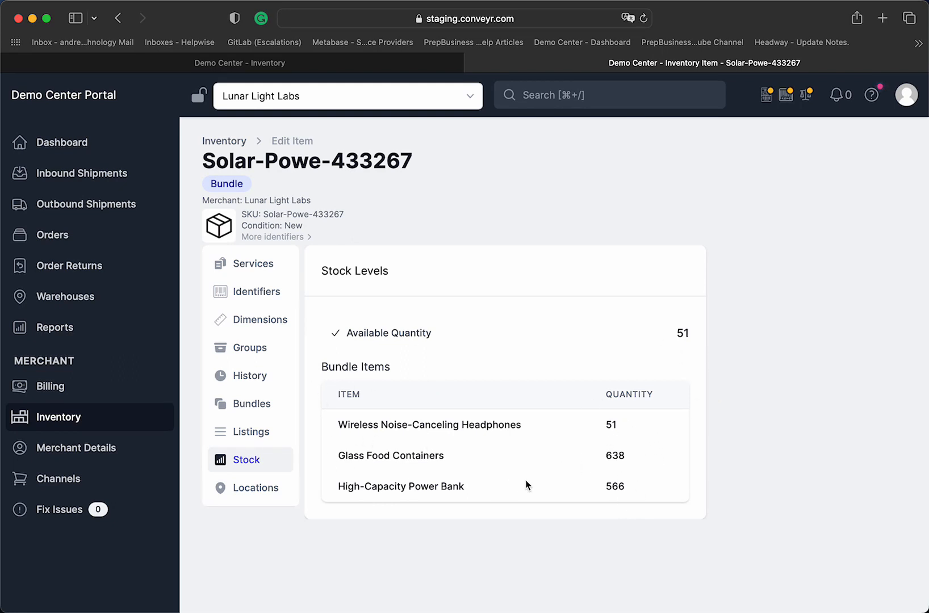
# Open the Sturdy Yoga Mat item from the inventory list in a new tab and view its stock levels
pyautogui.click(339, 66)
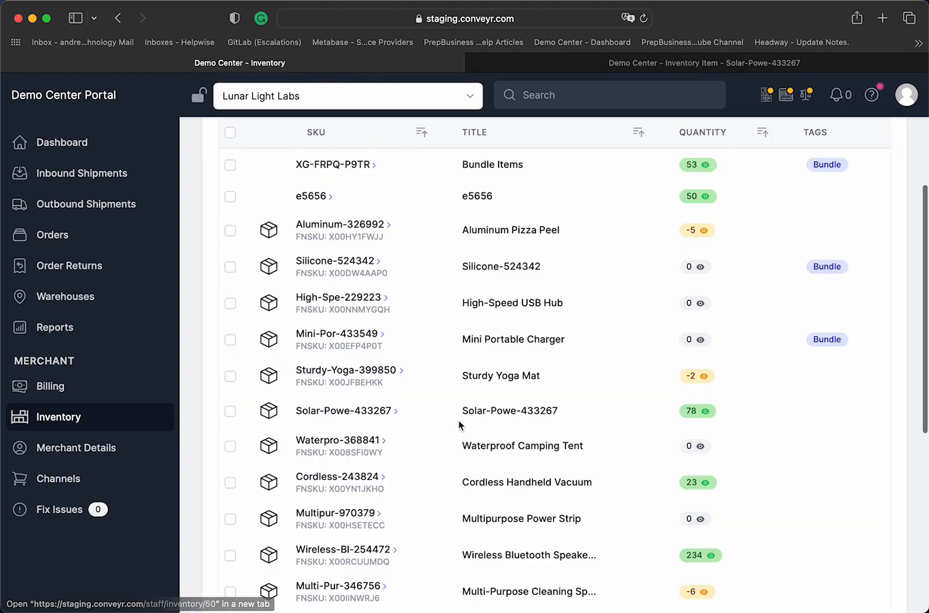
pyautogui.keyDown('super'); pyautogui.click(396, 372); pyautogui.keyUp('super')
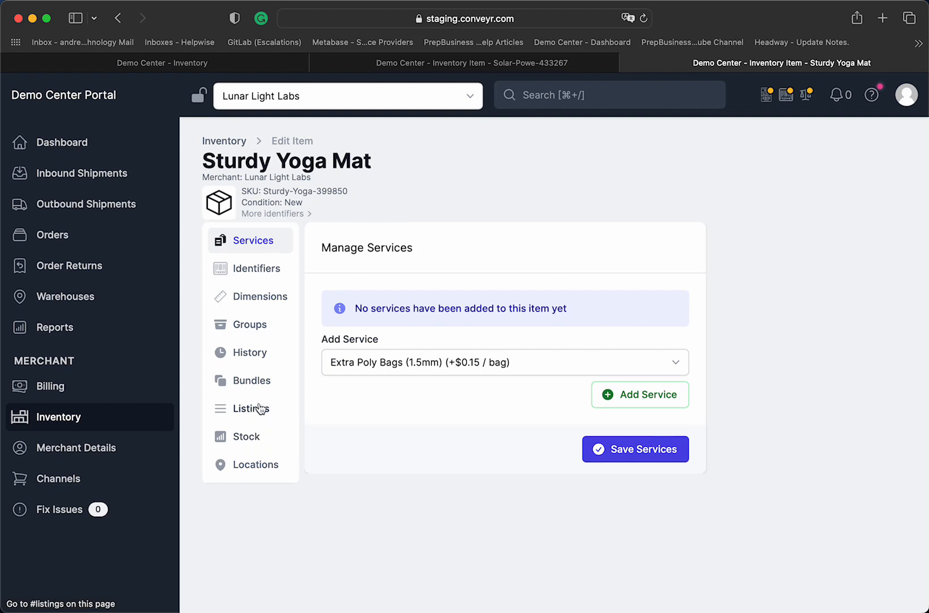
pyautogui.click(254, 441)
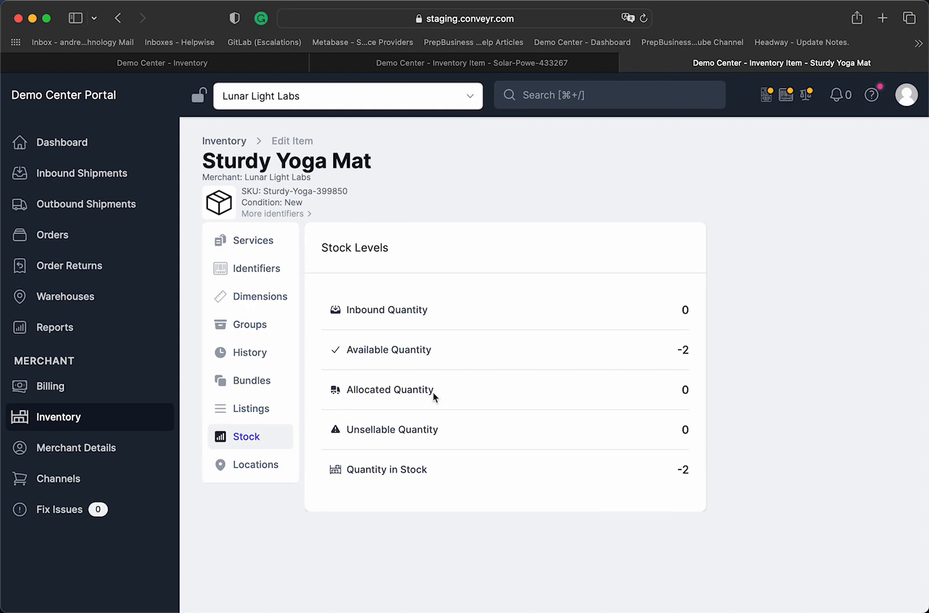
# Examine the Allocated Quantity and Unsellable Quantity entries in the yoga mat's stock levels
pyautogui.moveTo(348, 386); pyautogui.dragTo(510, 386)
pyautogui.click(510, 386)
pyautogui.doubleClick(362, 390)
pyautogui.doubleClick(421, 392)
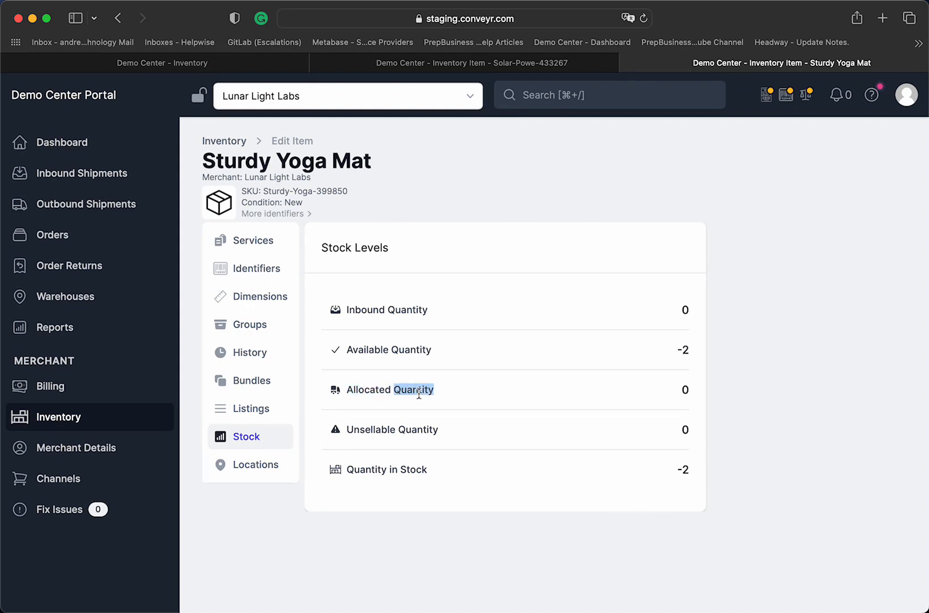
pyautogui.click(366, 388)
pyautogui.moveTo(346, 391); pyautogui.dragTo(478, 391)
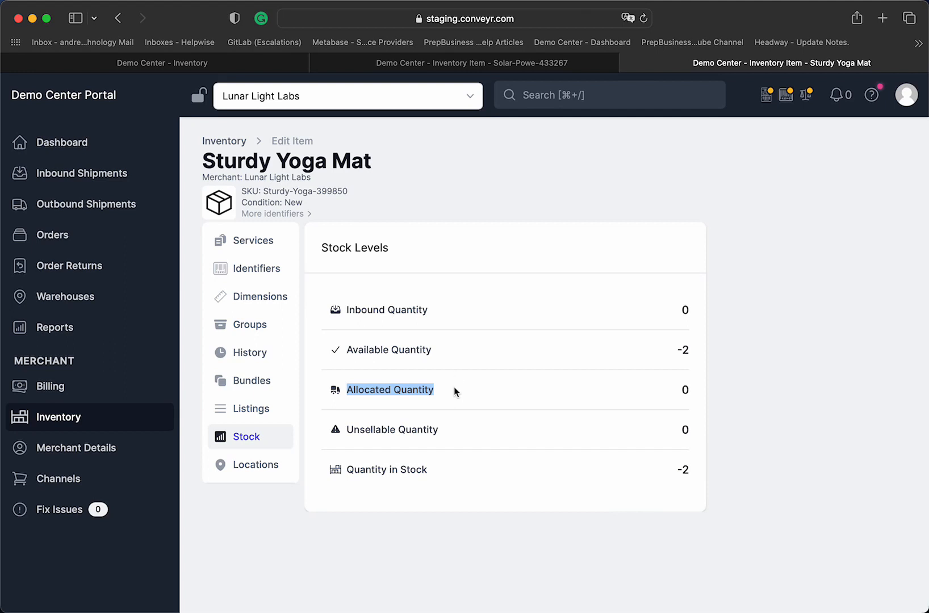
pyautogui.click(416, 384)
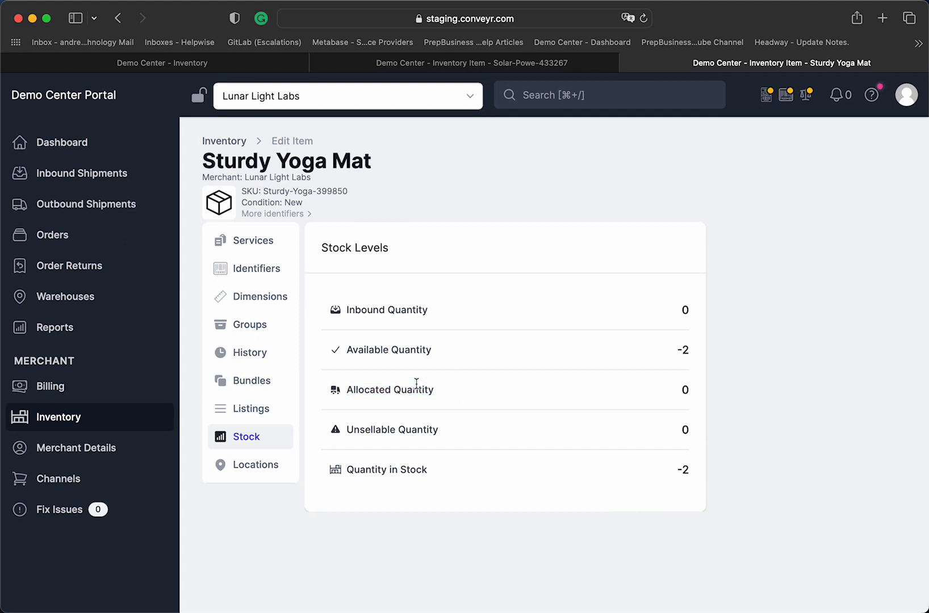
pyautogui.doubleClick(371, 386)
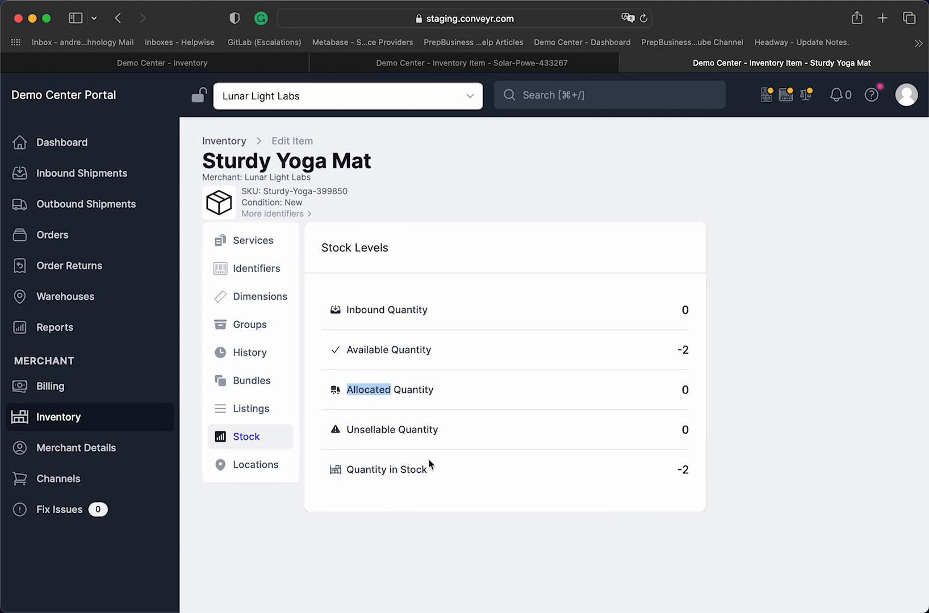
pyautogui.click(411, 440)
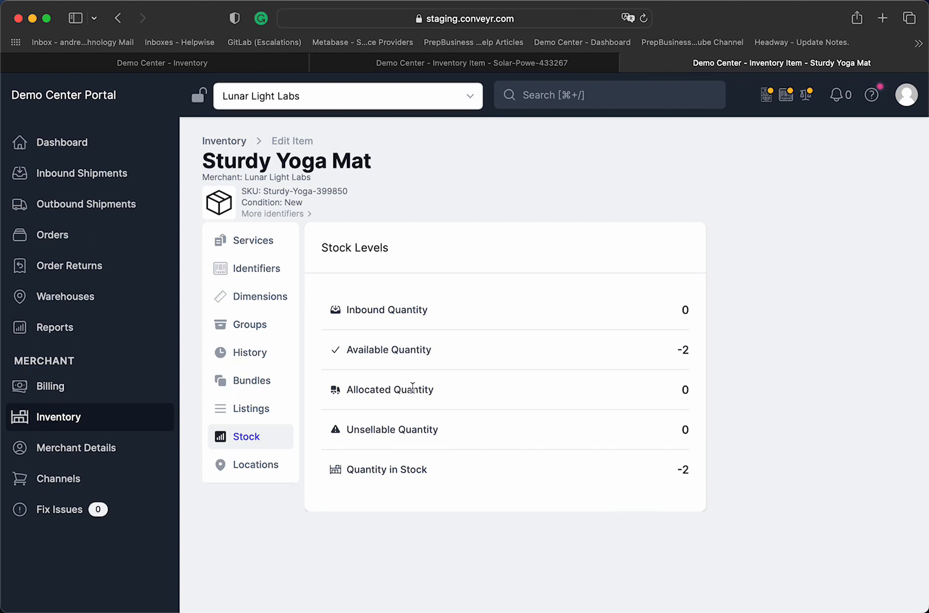
pyautogui.tripleClick(375, 432)
pyautogui.click(476, 435)
# View the yoga mat's locations and return to its services
pyautogui.click(268, 464)
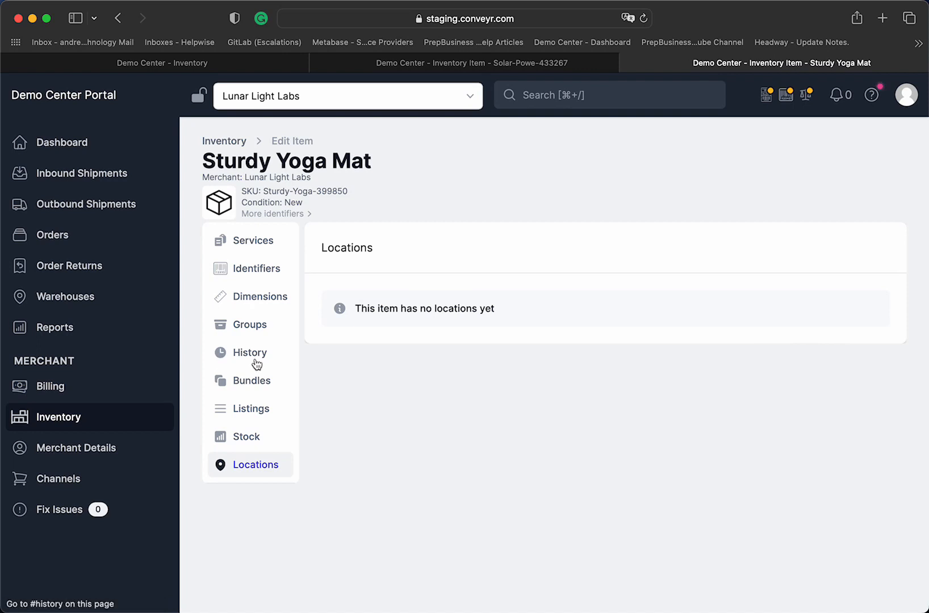
pyautogui.click(266, 241)
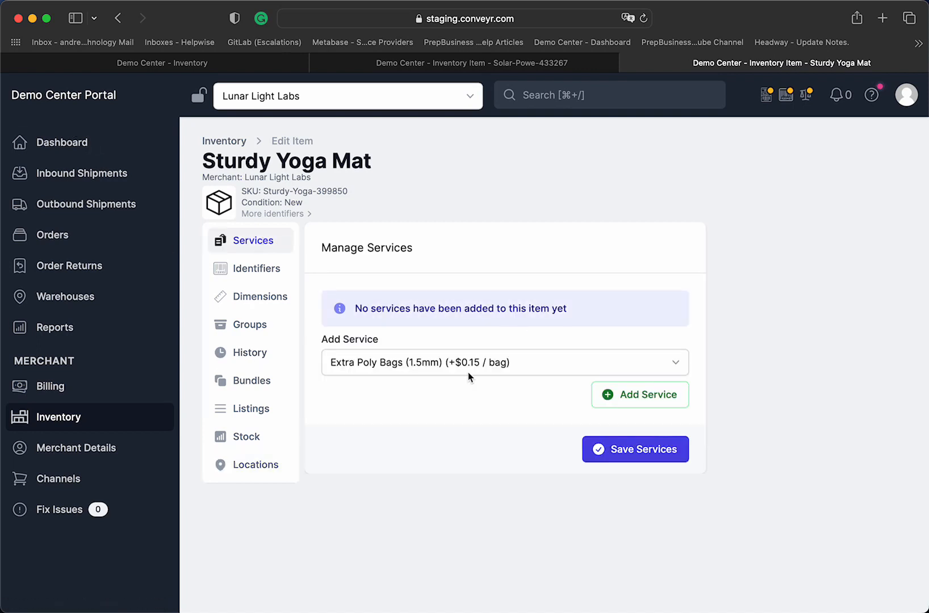